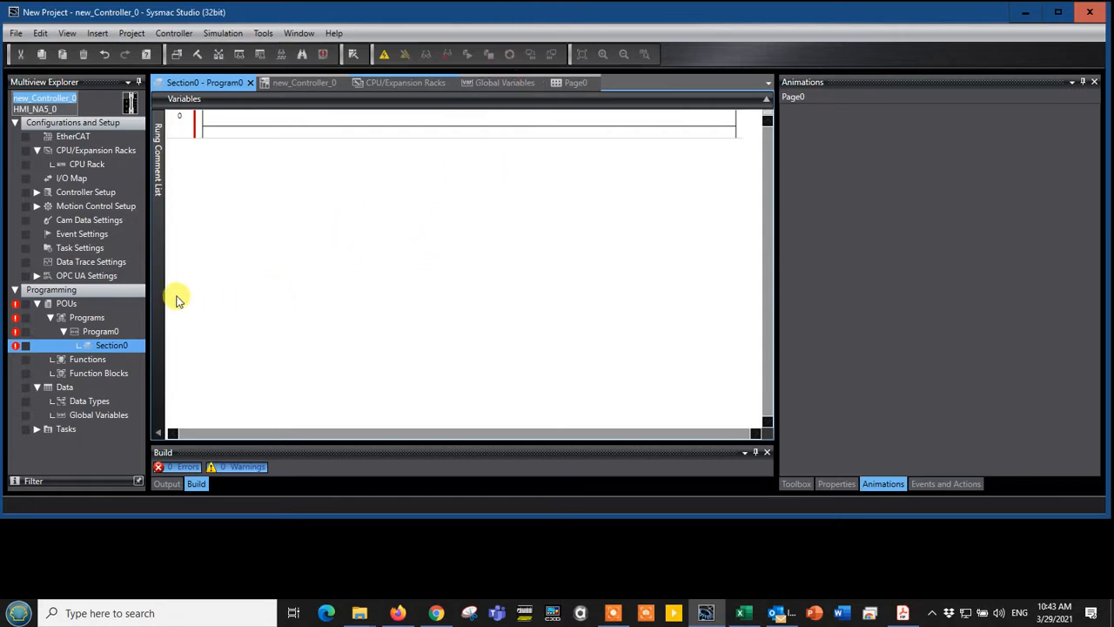
left_click(56, 106)
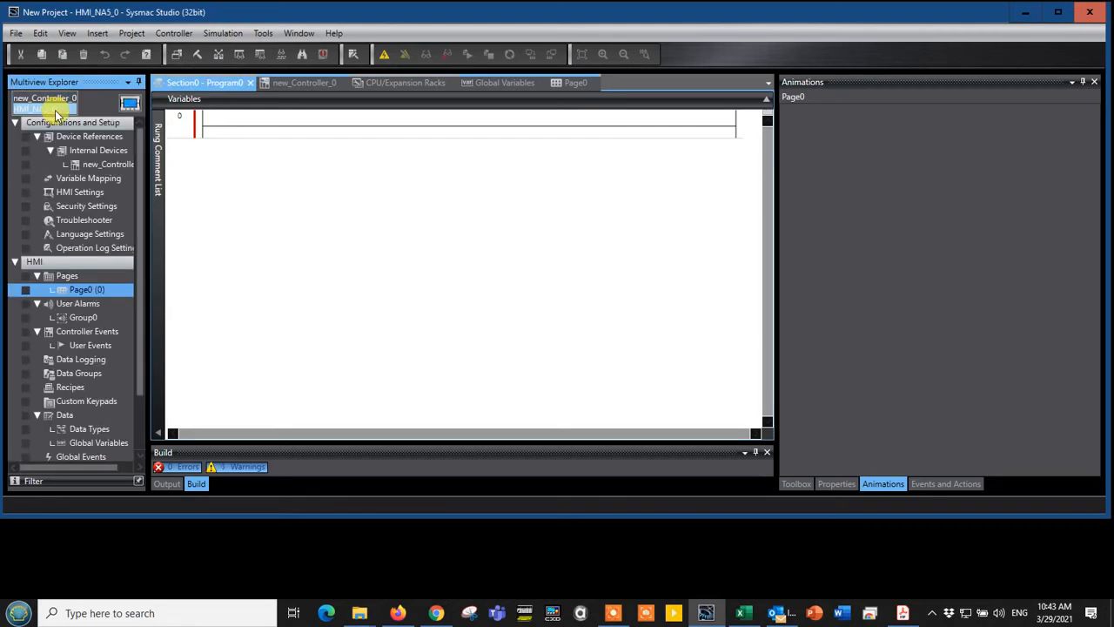
left_click(55, 102)
left_click(56, 108)
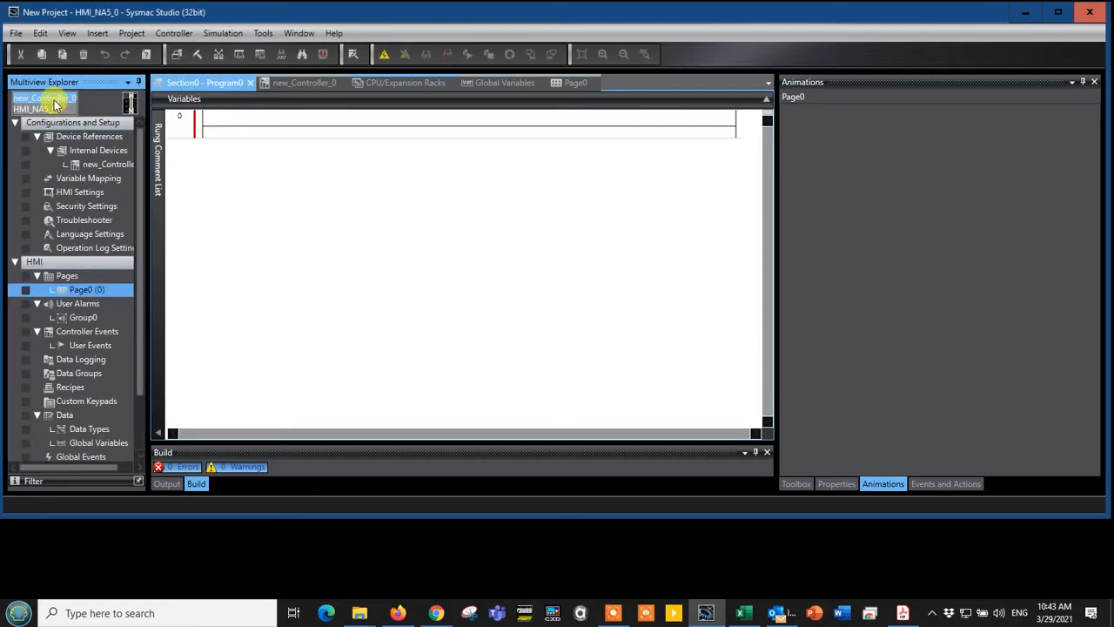
left_click(56, 102)
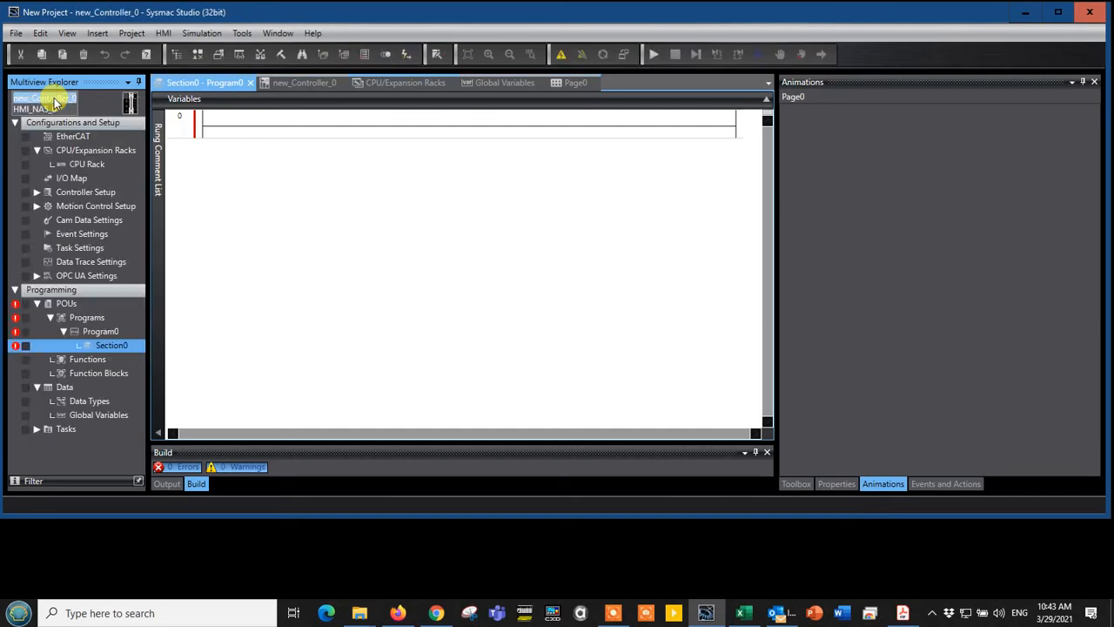
Add a normally open contact for the TrigTest1 variable to rung 0 of Section0
left_click(225, 130)
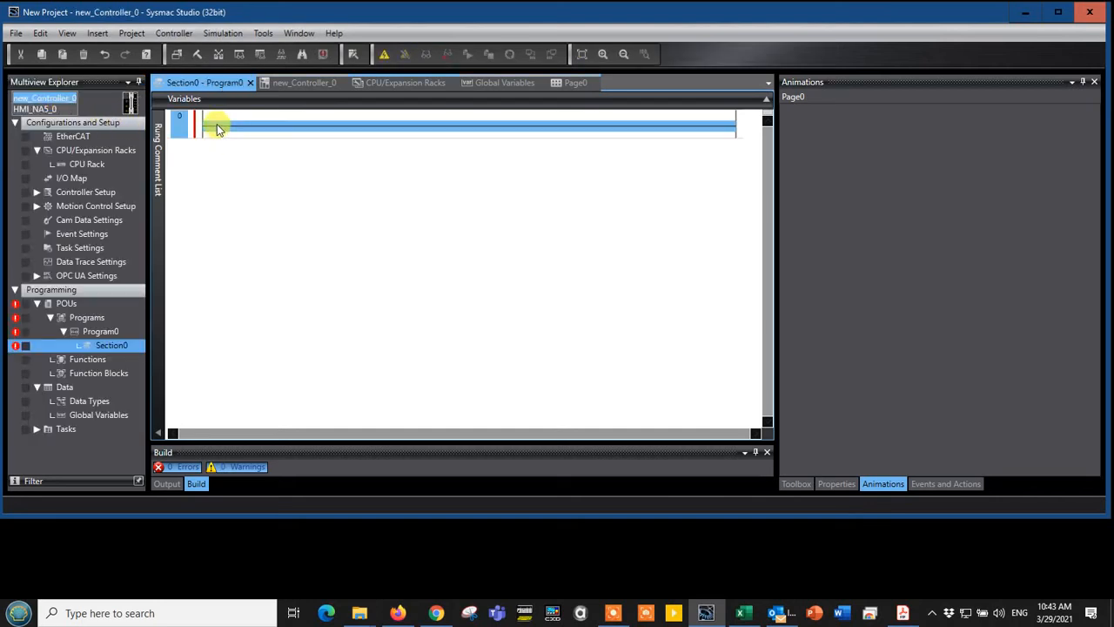
key("c")
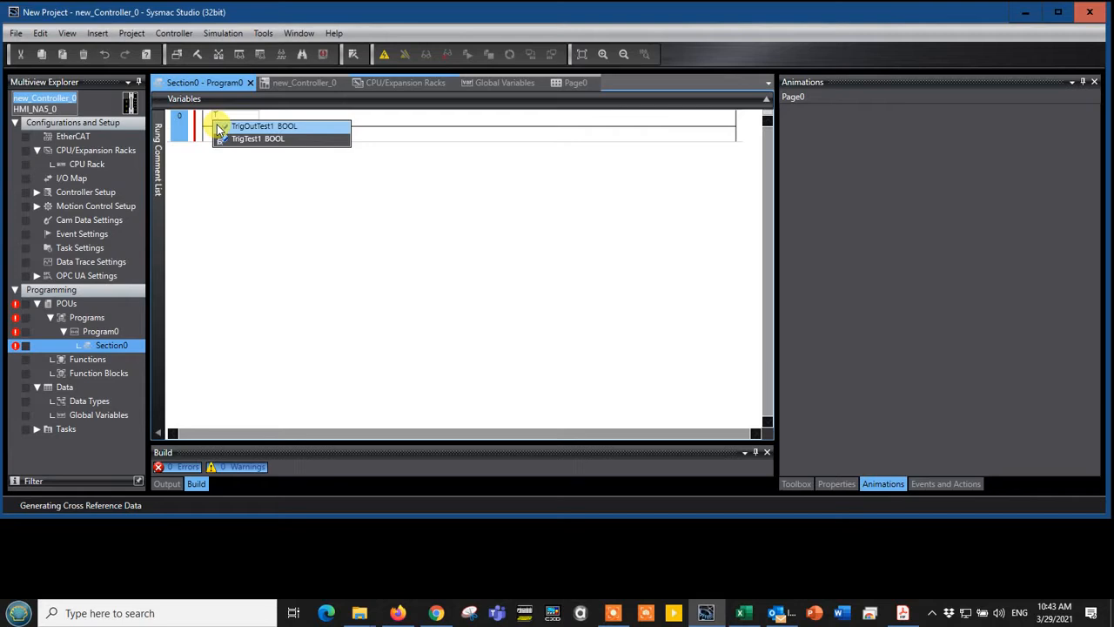
key("Down")
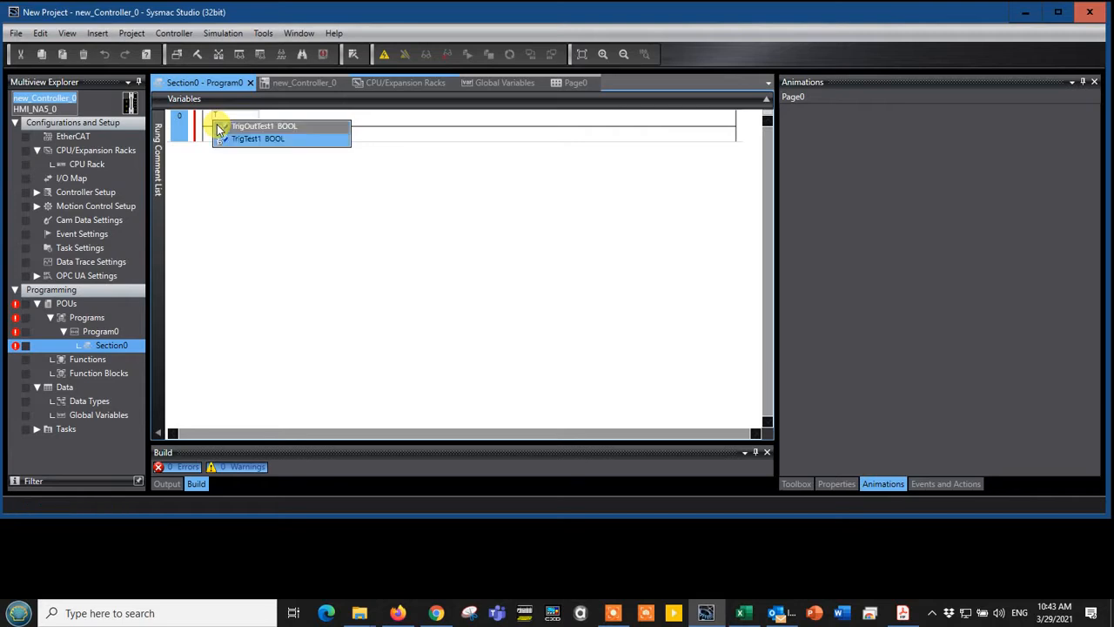
key("Return")
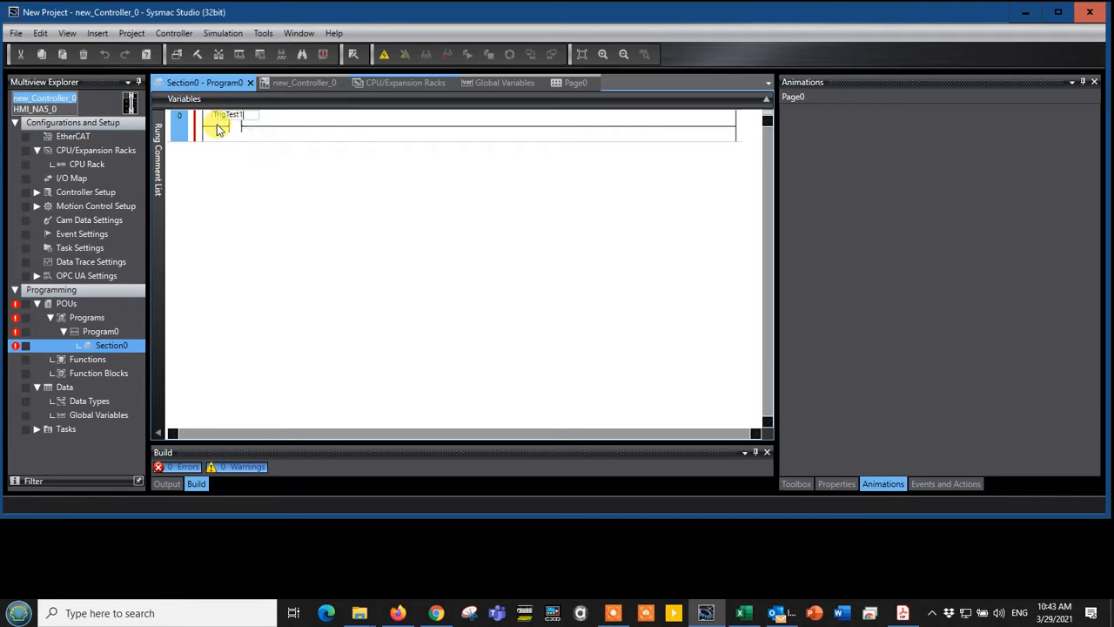
Add an output coil for the TrigOutTest1 variable at the end of rung 0
left_click(659, 127)
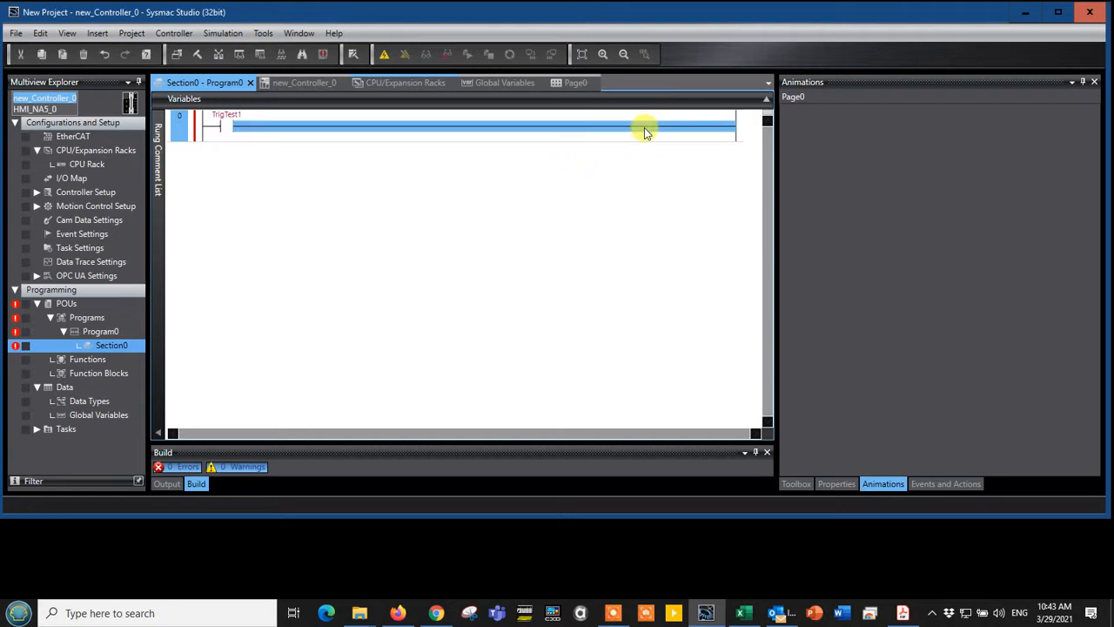
type("o")
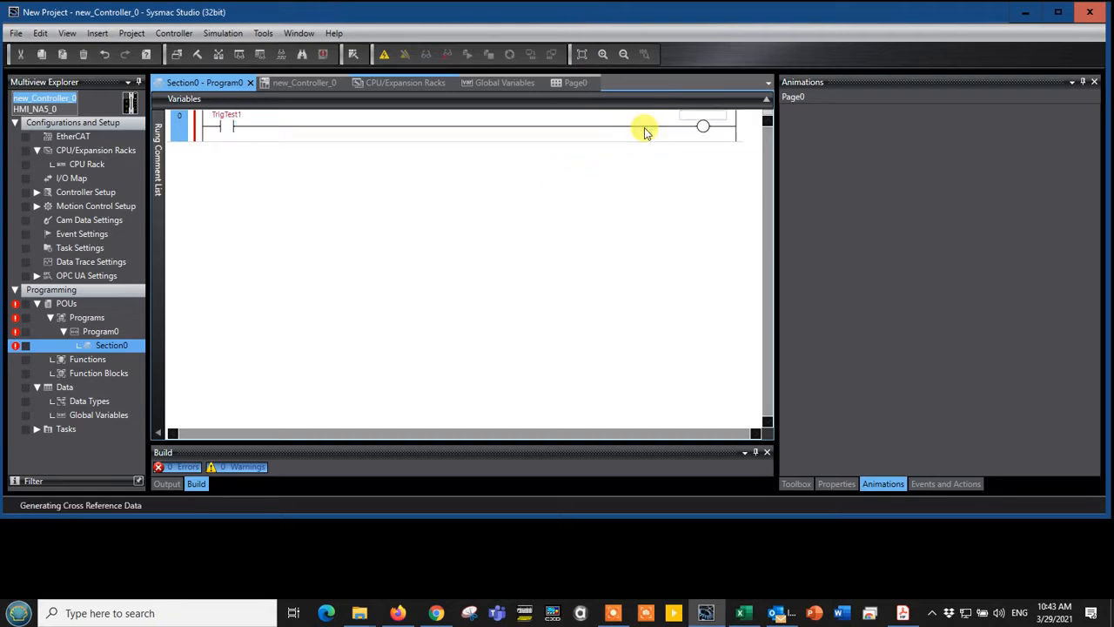
type("T")
key("Return")
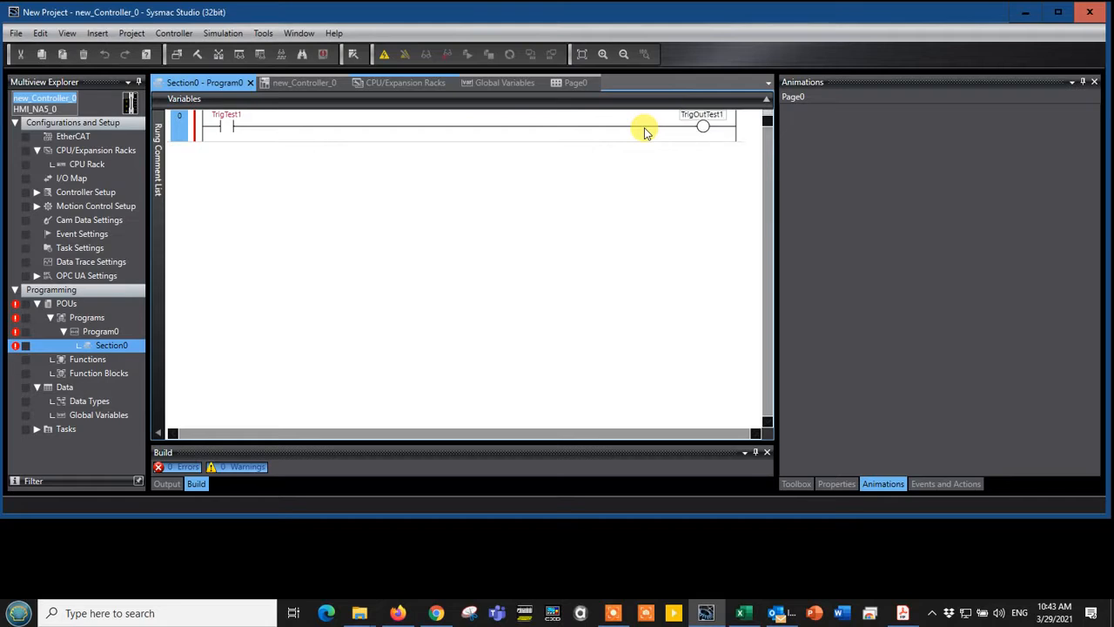
key("Return")
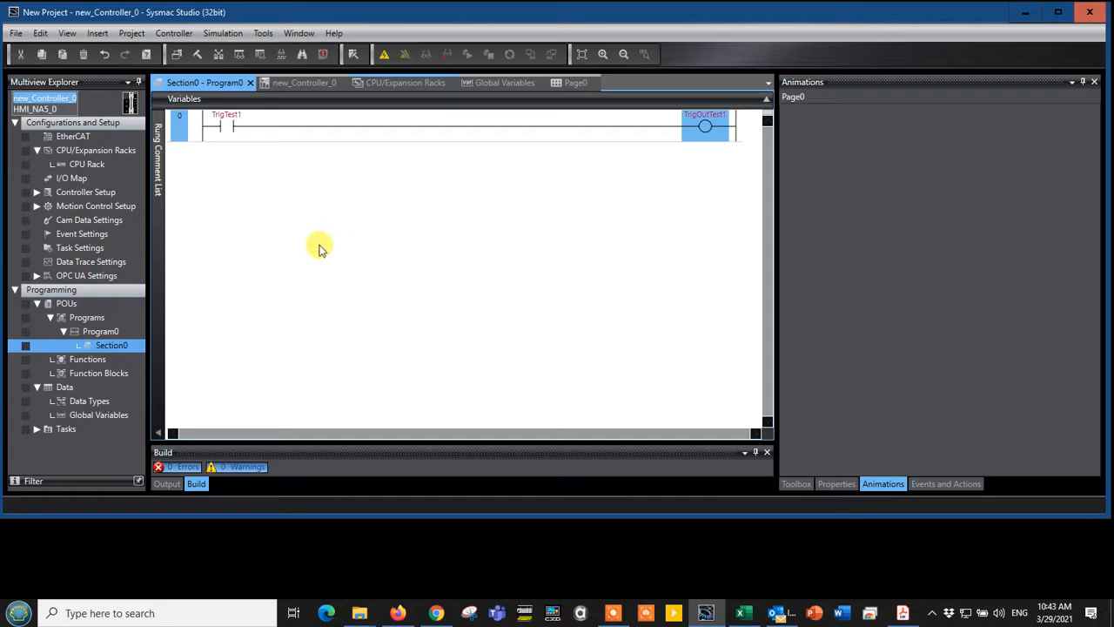
Switch to the HMI_NA5_0 device and examine new_Controller_0's user variables in the variable mapping
left_click(61, 109)
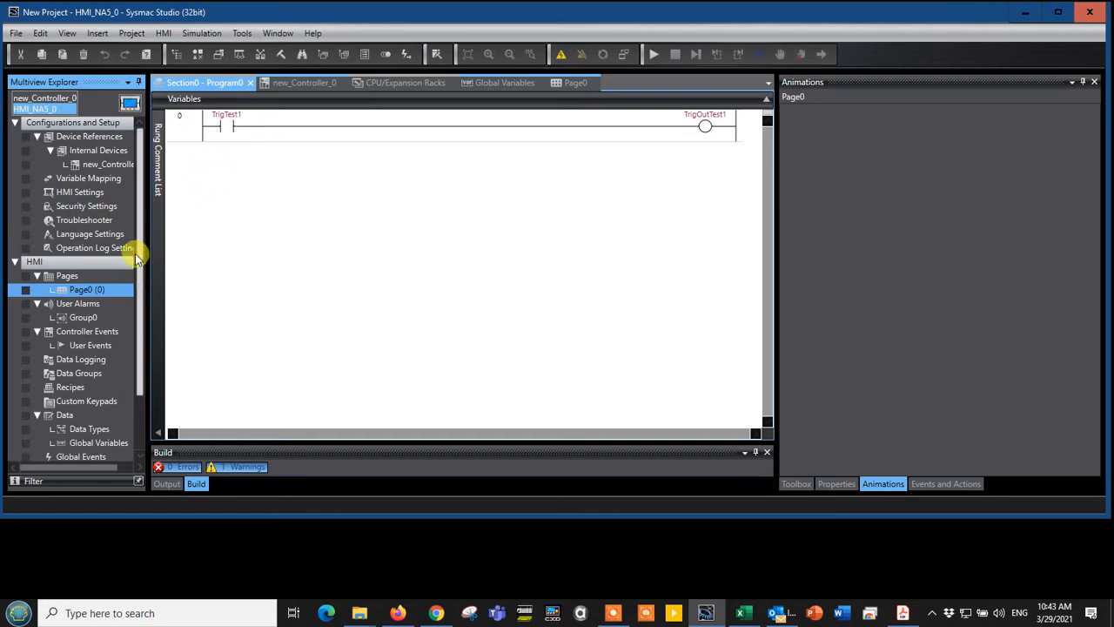
left_click(97, 178)
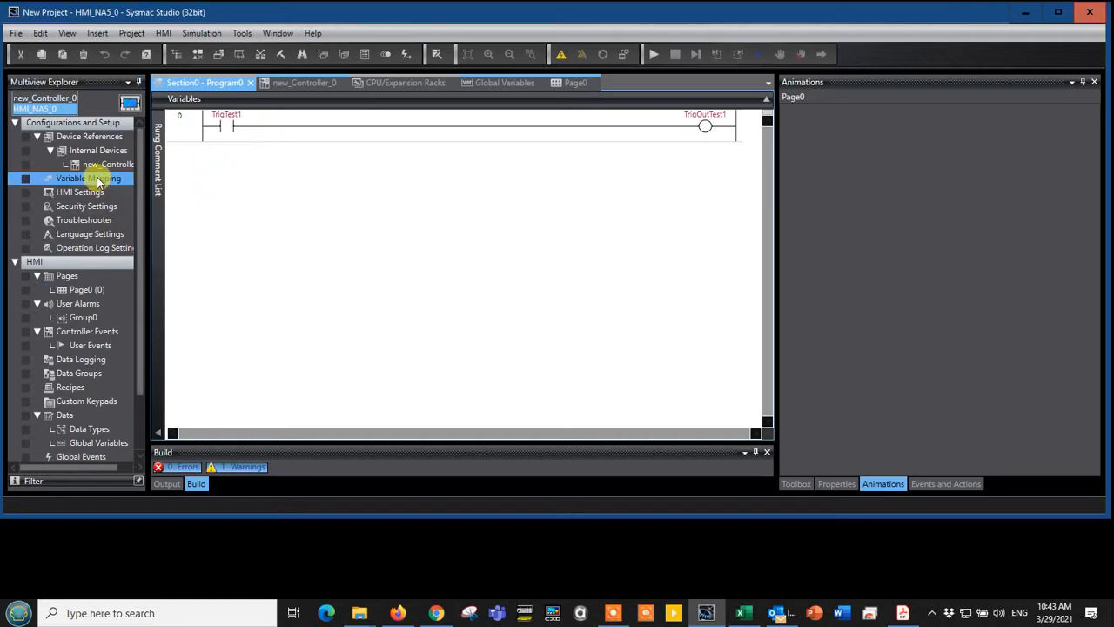
left_click(225, 122)
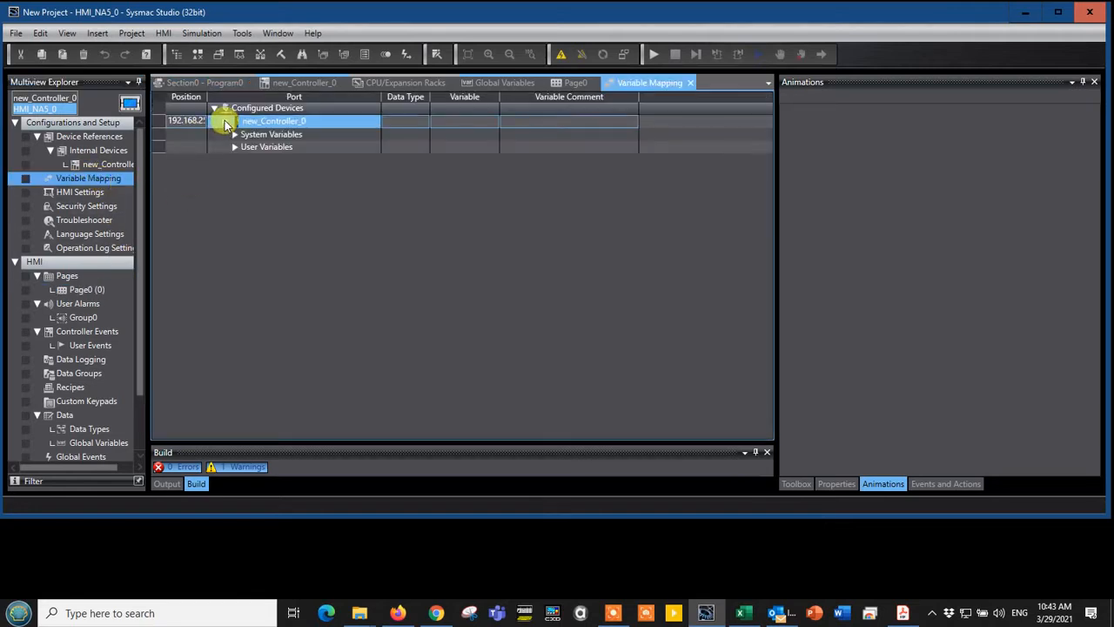
left_click(235, 147)
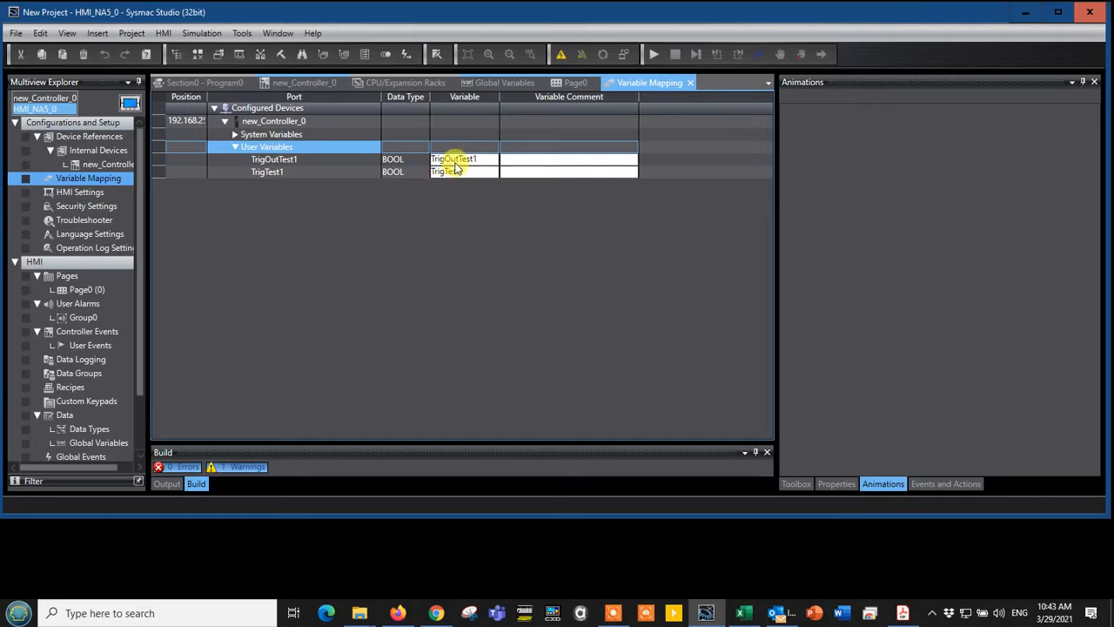
Open Page0 and draw a Bit Lamp of about 140 by 130 at about 900, 140 on the page
double_click(73, 293)
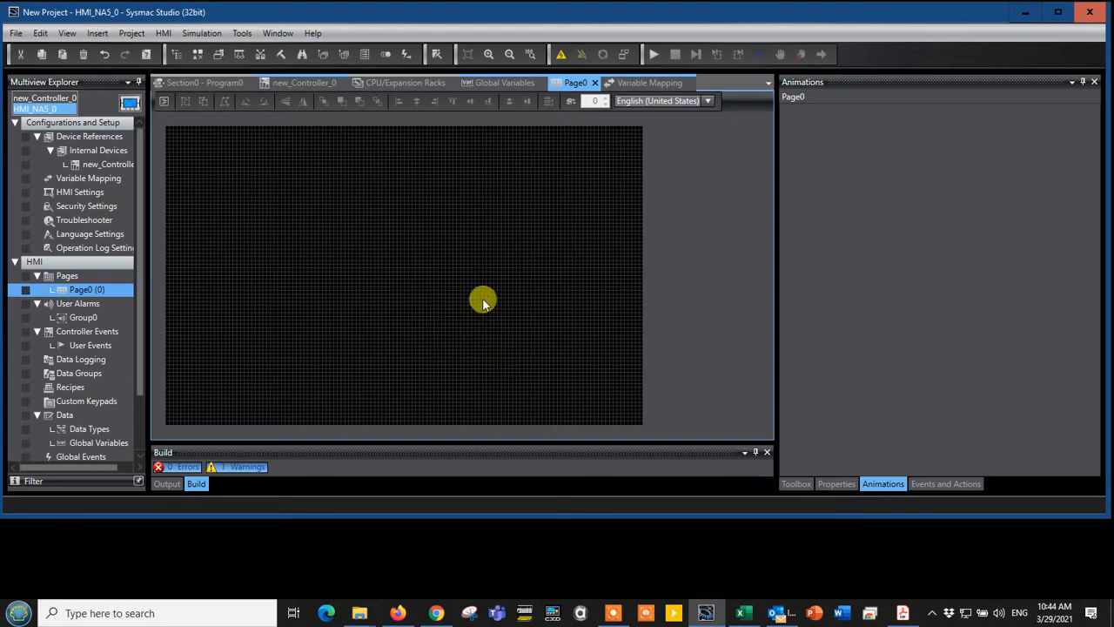
left_click(795, 483)
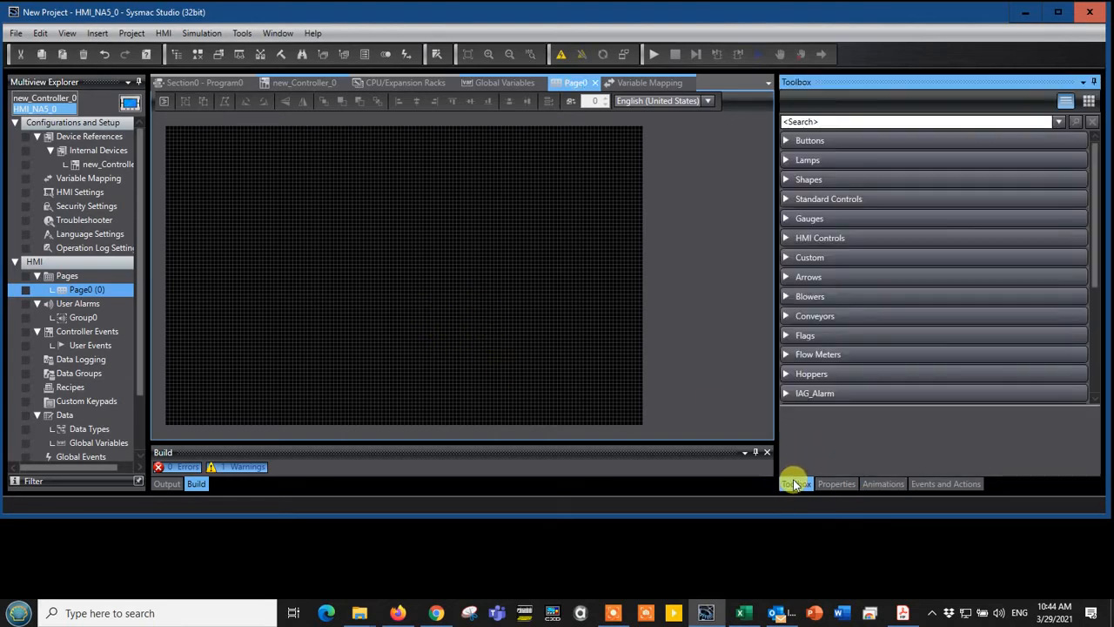
left_click(784, 142)
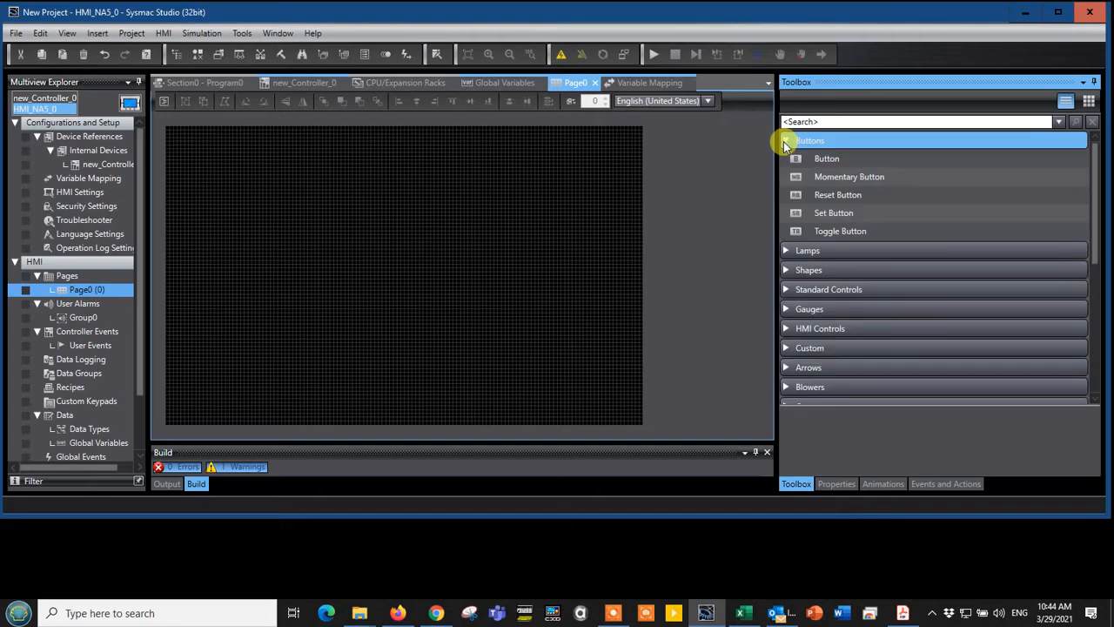
left_click(783, 143)
left_click(787, 160)
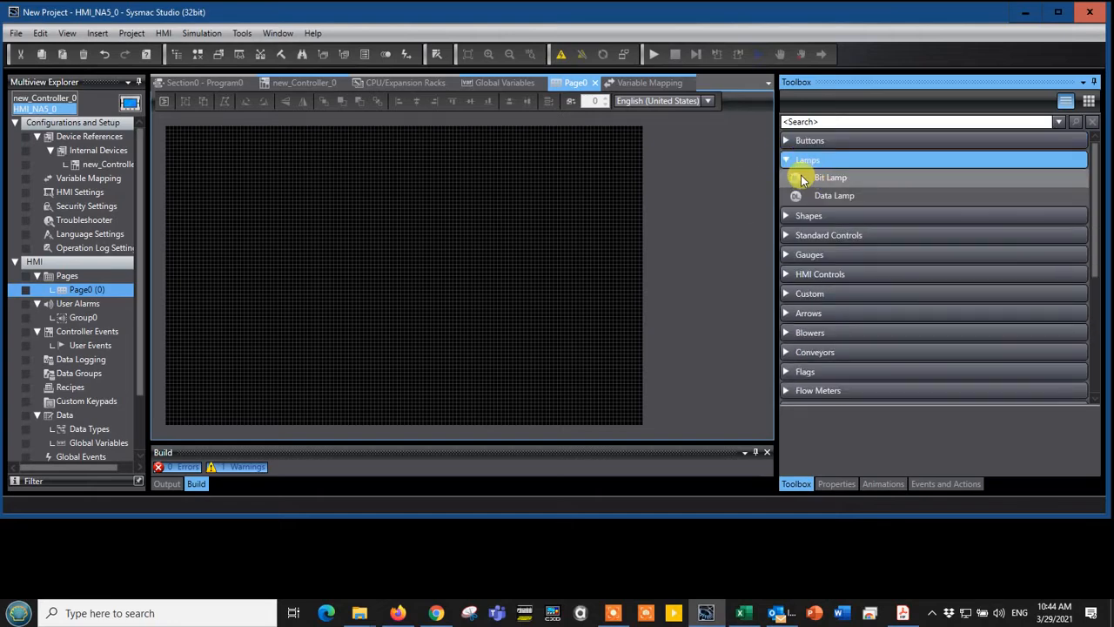
left_click(796, 175)
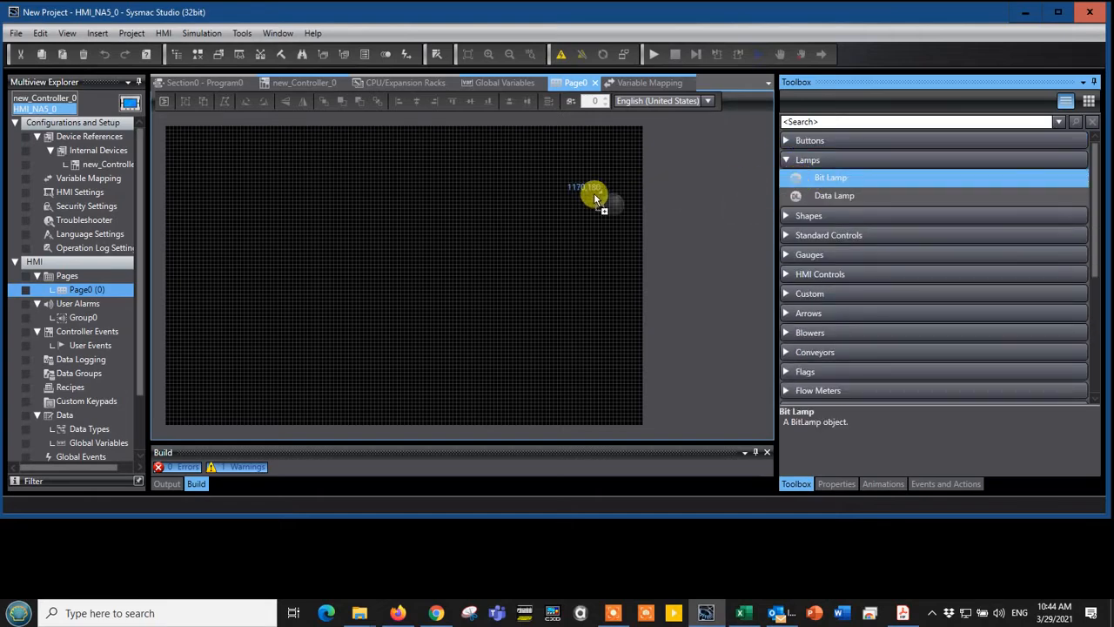
left_click_drag(503, 180, 550, 231)
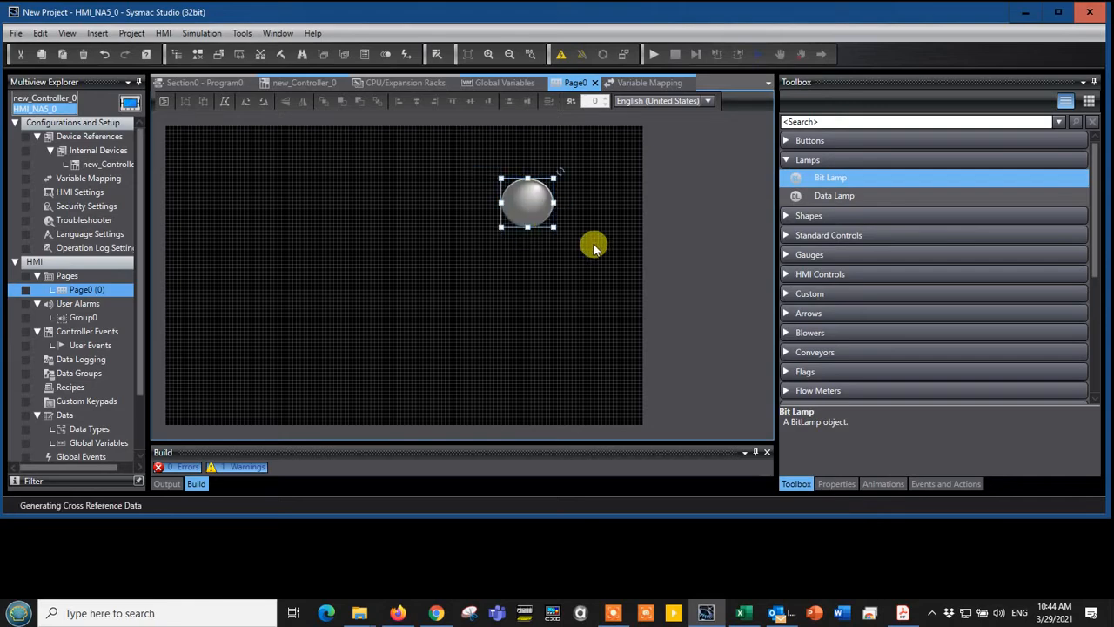
Place a Triangle shape below the bit lamp on Page0 and enlarge it to roughly twice its initial size
left_click(785, 216)
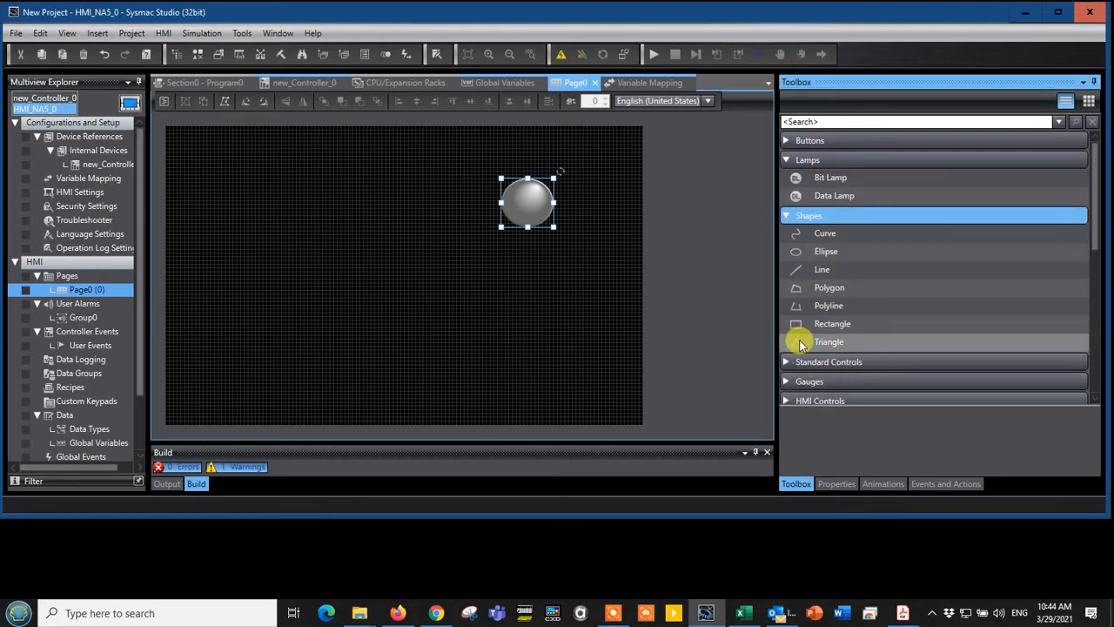
left_click(798, 343)
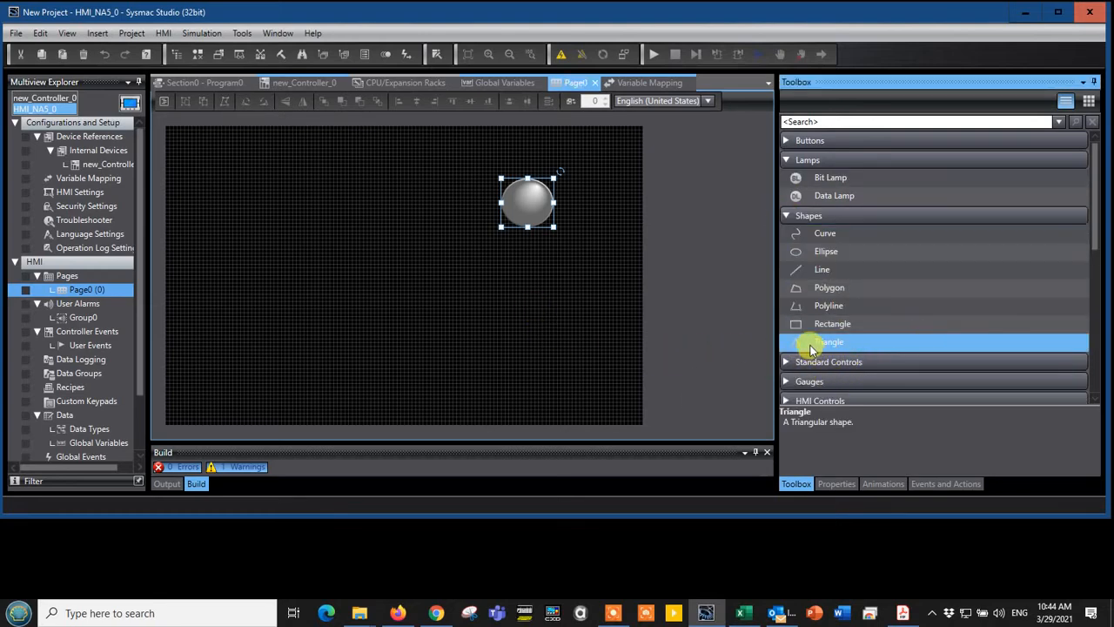
left_click_drag(808, 348, 495, 263)
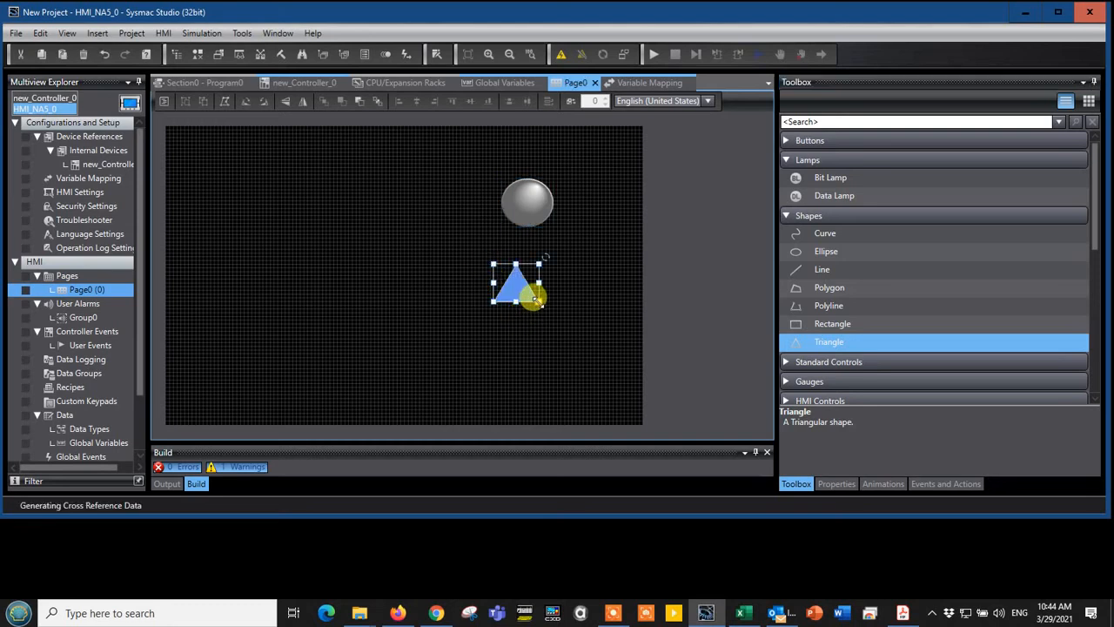
left_click_drag(539, 306, 579, 341)
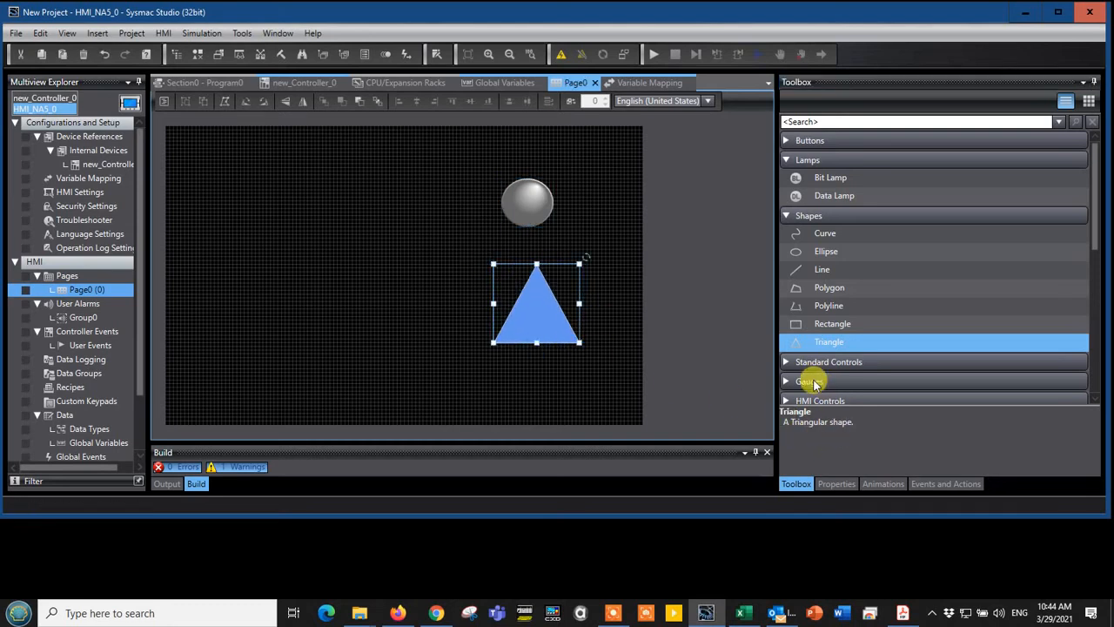
Place a Black Full Gauge beside the lamp and triangle on Page0 and enlarge it to roughly twice its initial size
left_click(786, 216)
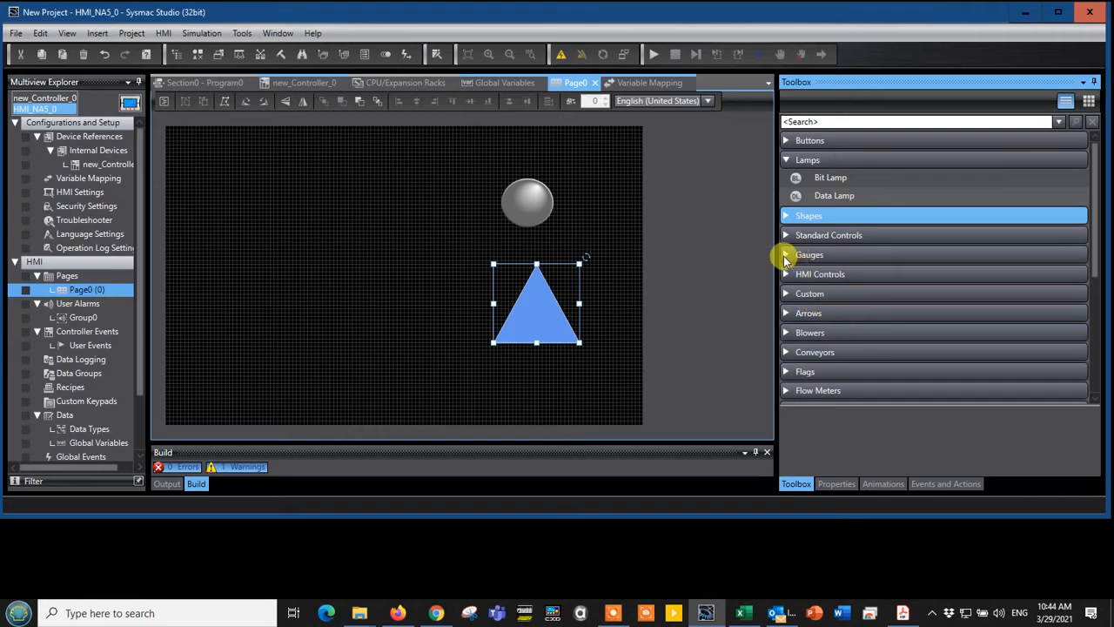
left_click(786, 255)
left_click(799, 278)
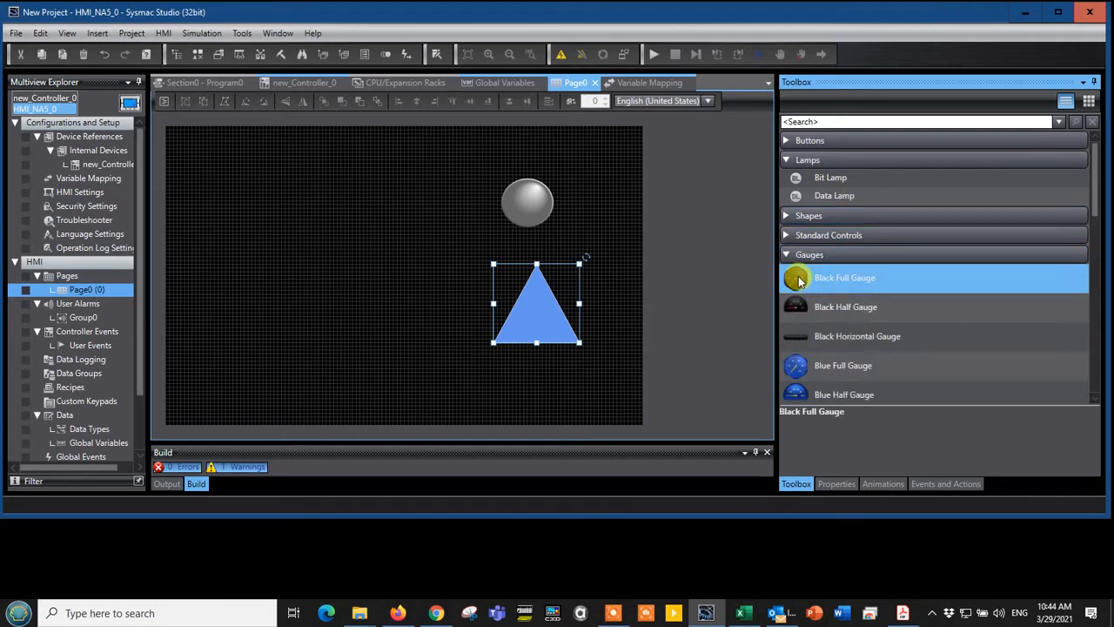
mouse_move(799, 281)
left_click_drag(799, 281, 293, 214)
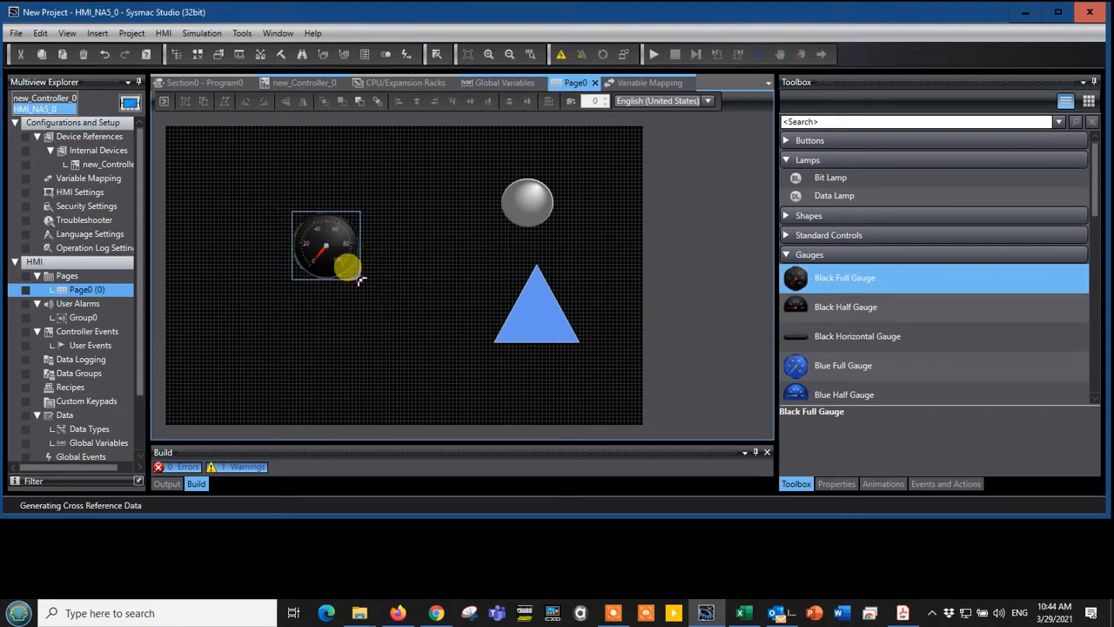
left_click_drag(357, 277, 430, 334)
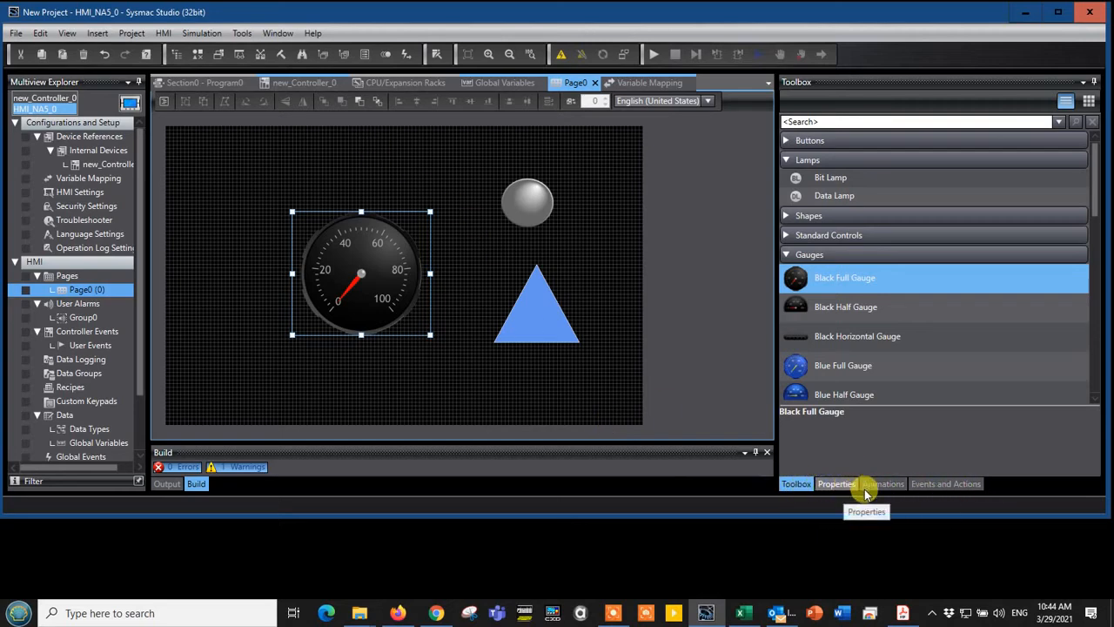
Examine the gauge's events, actions and animations, and the bit lamp's properties
left_click(405, 56)
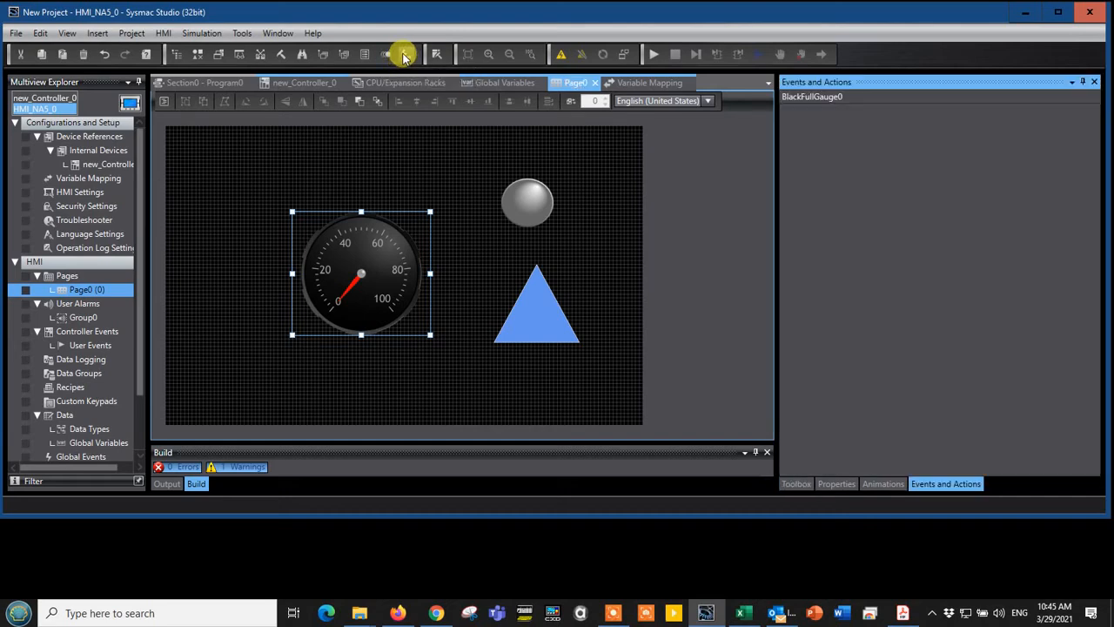
left_click(385, 55)
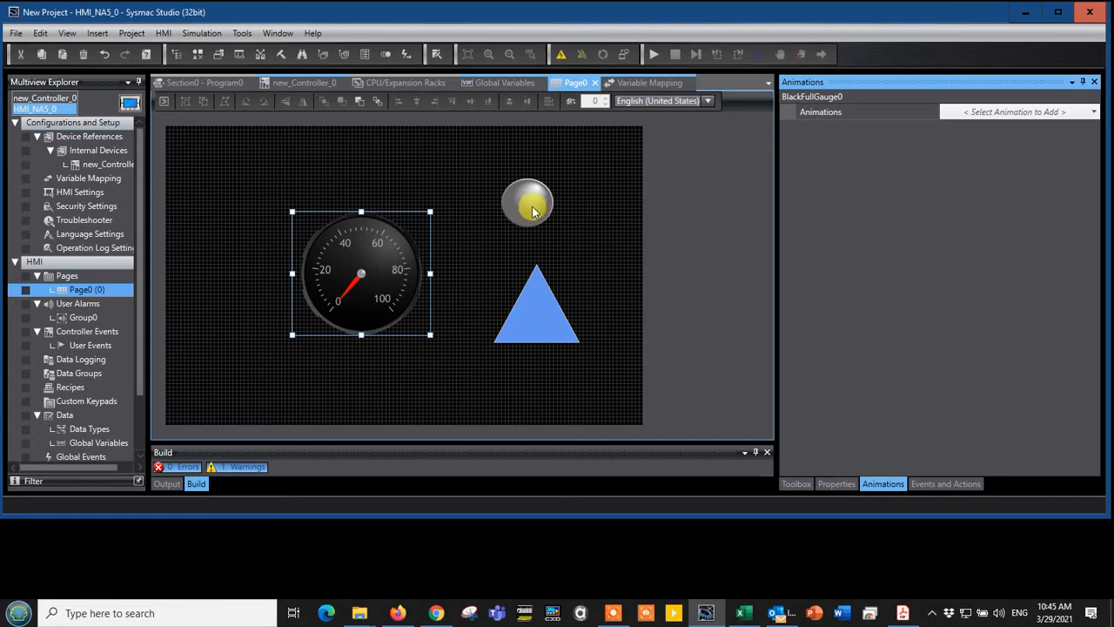
left_click(533, 211)
double_click(533, 204)
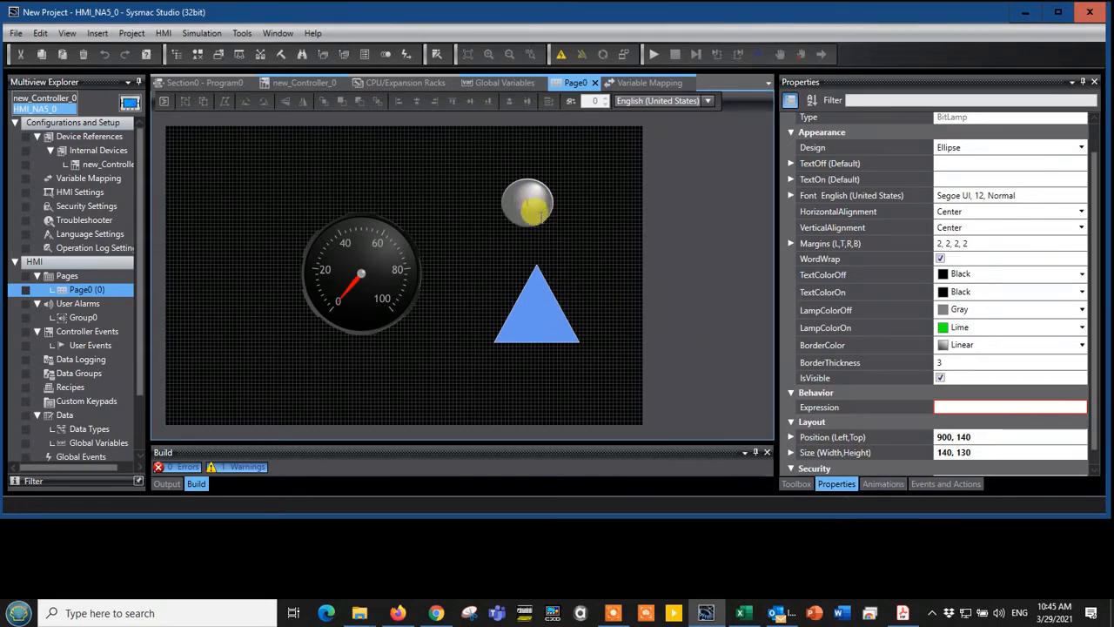
Add a Visibility animation to the bit lamp
left_click(879, 484)
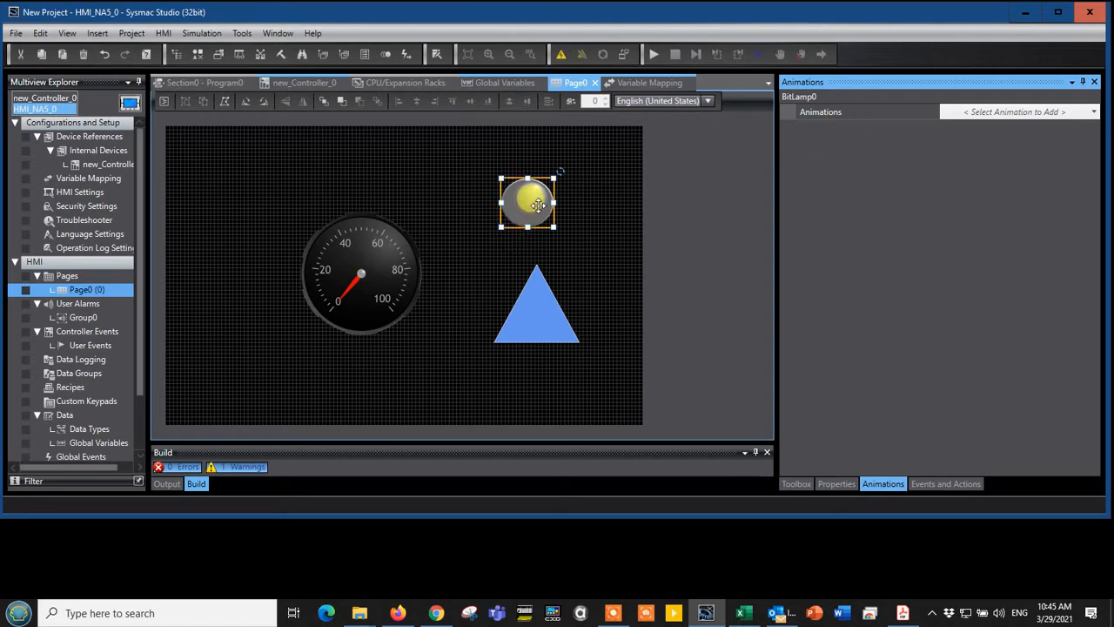
left_click(1014, 111)
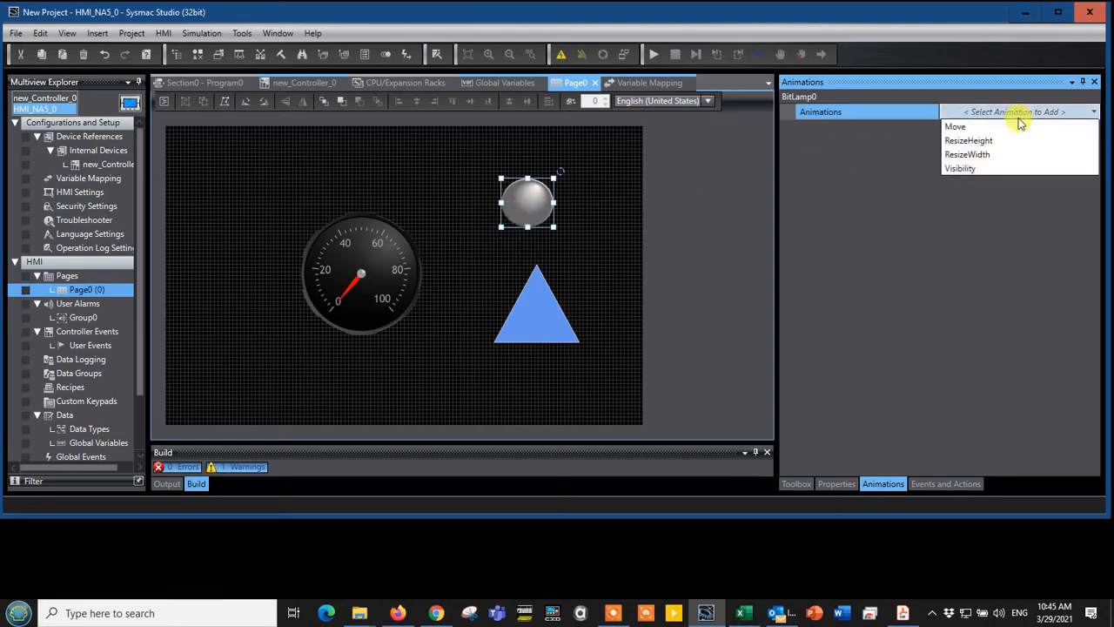
left_click(982, 169)
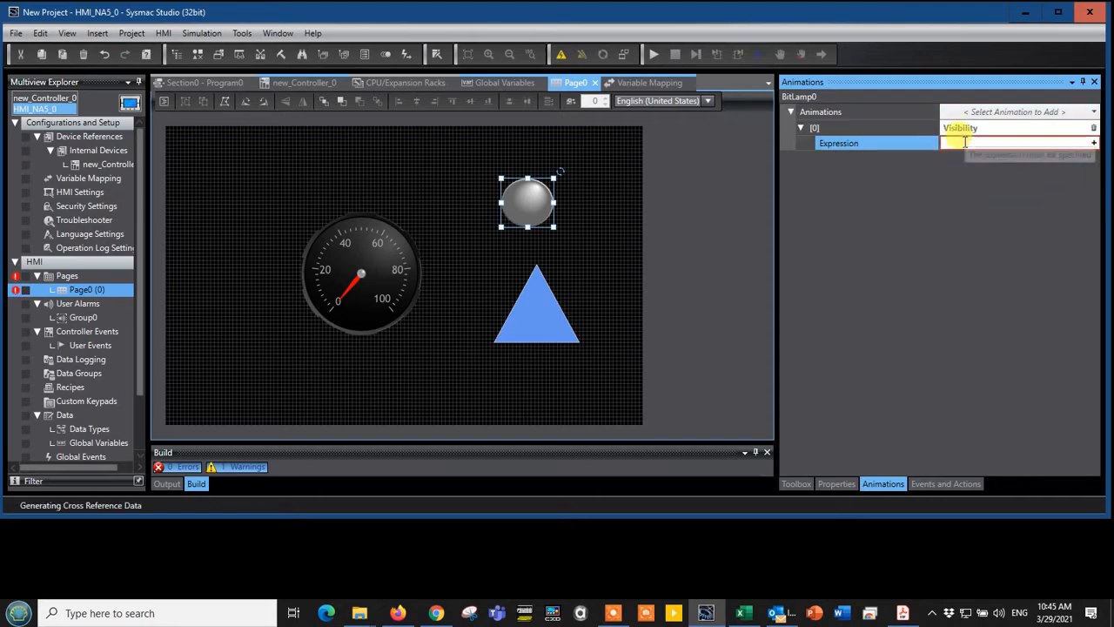
Set the expression of the bit lamp's Visibility animation to TrigOutTest1
left_click(964, 142)
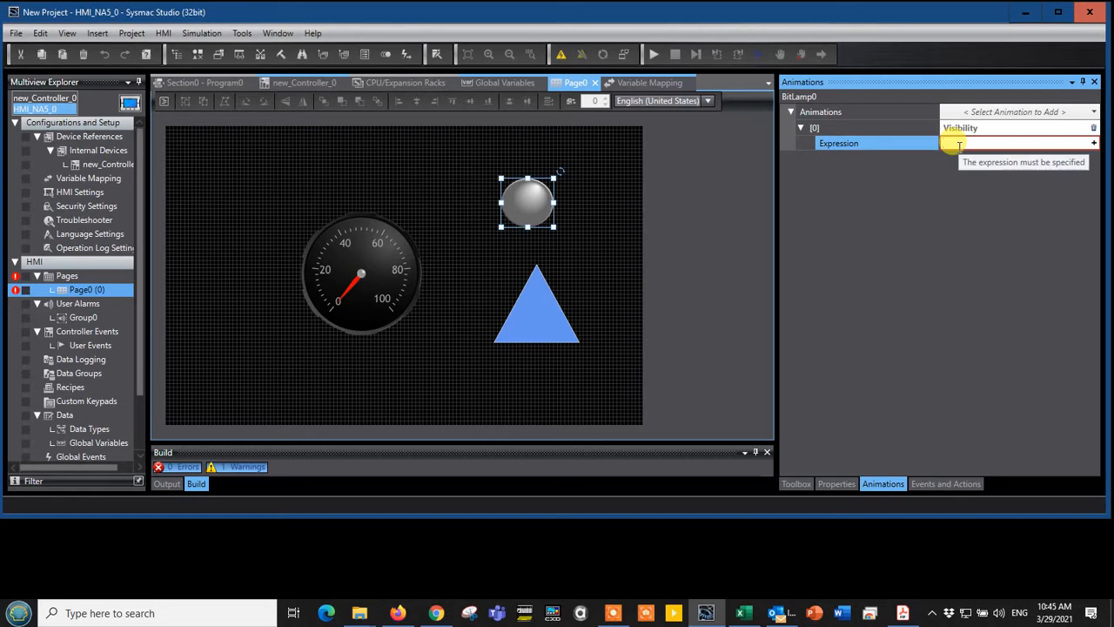
type("TrigOutTest1")
key("Return")
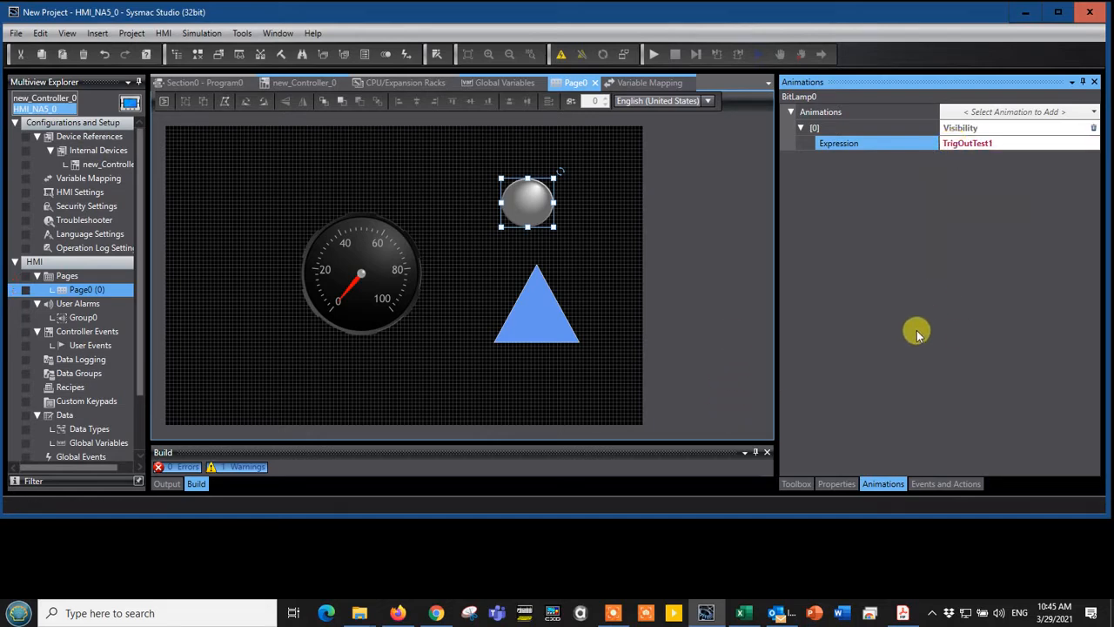
Add a Visibility animation to the triangle with the expression TrigOutTest1
left_click(536, 315)
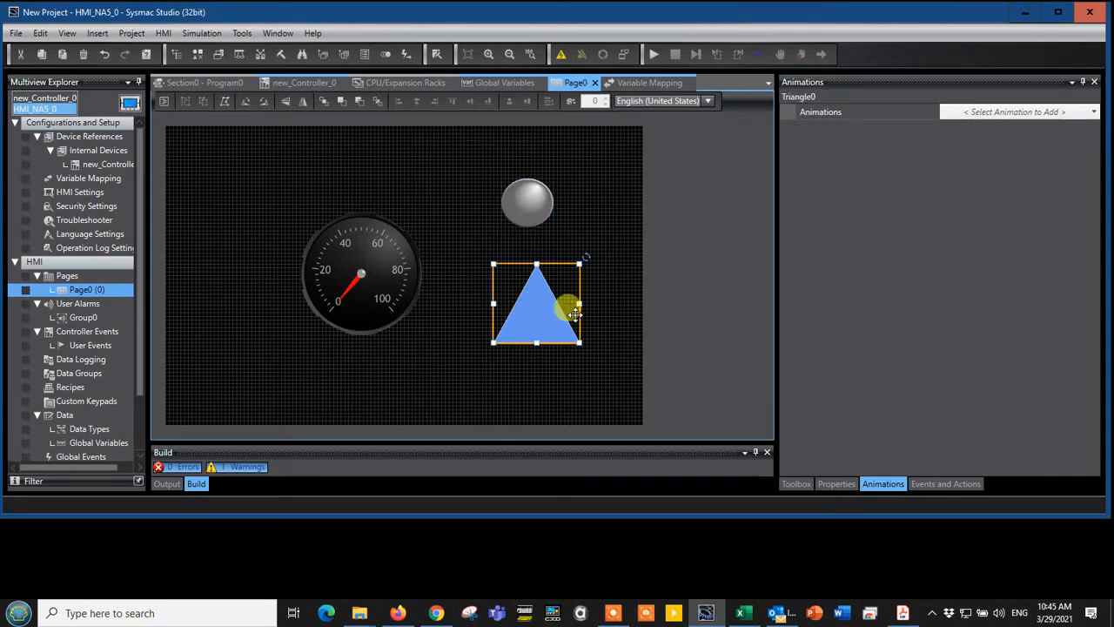
left_click(1032, 113)
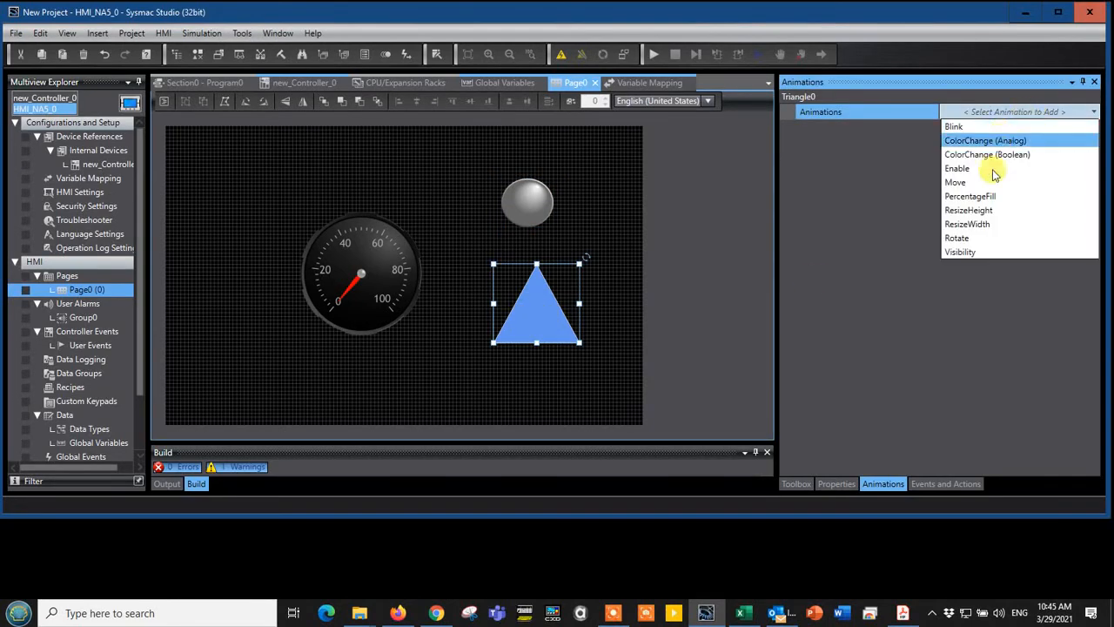
left_click(972, 253)
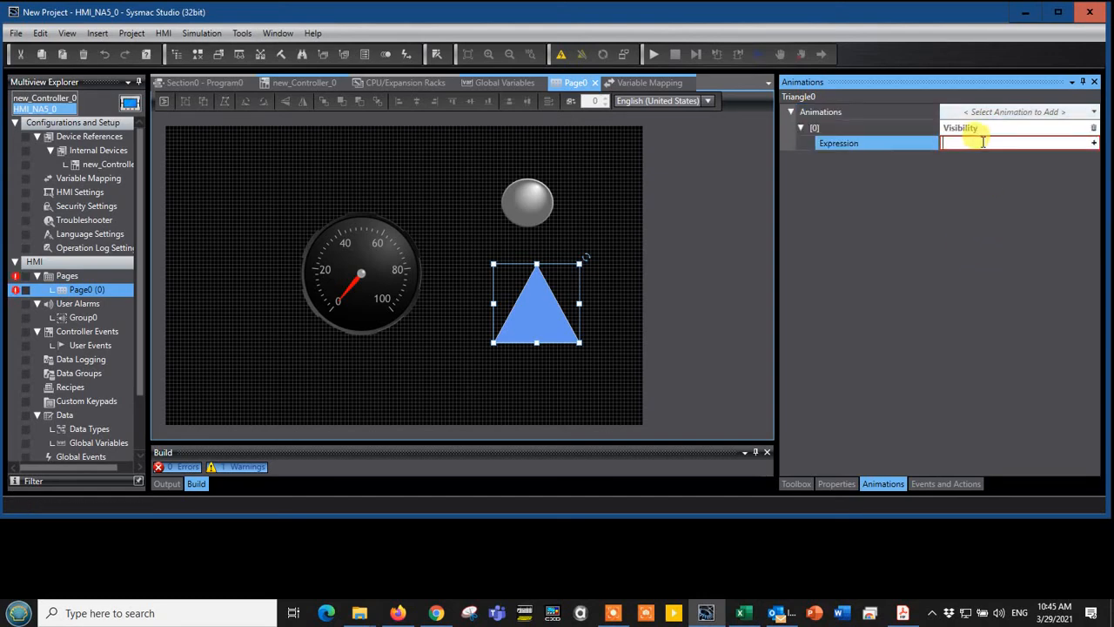
type("TrigOutTest1")
key("Return")
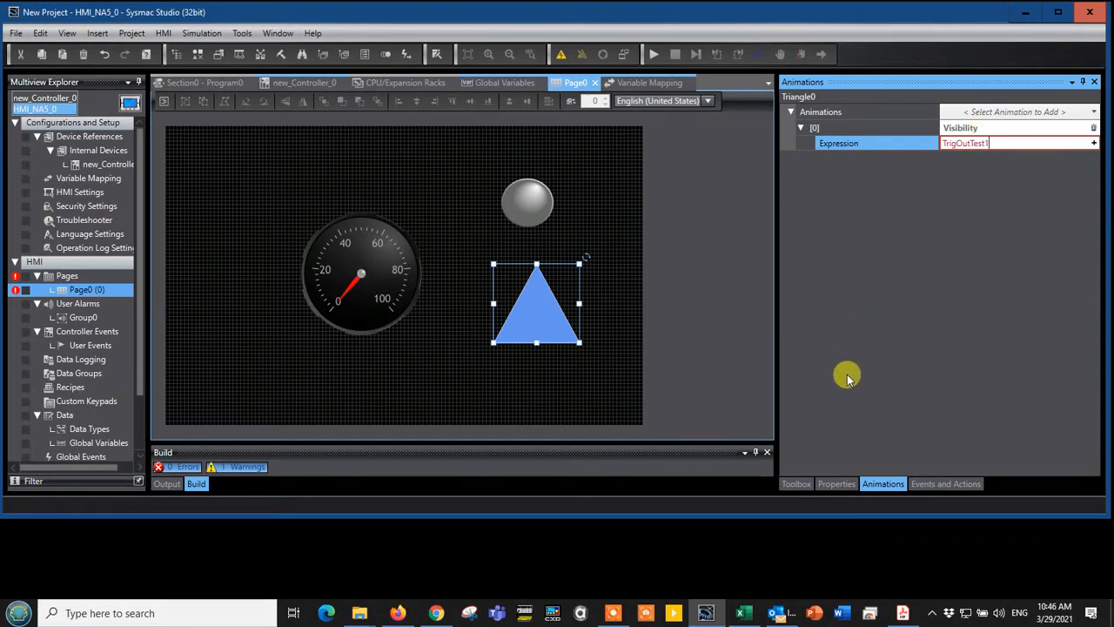
left_click(575, 400)
Add a Visibility animation to the black full gauge with the expression TrigOutTest1
left_click(343, 264)
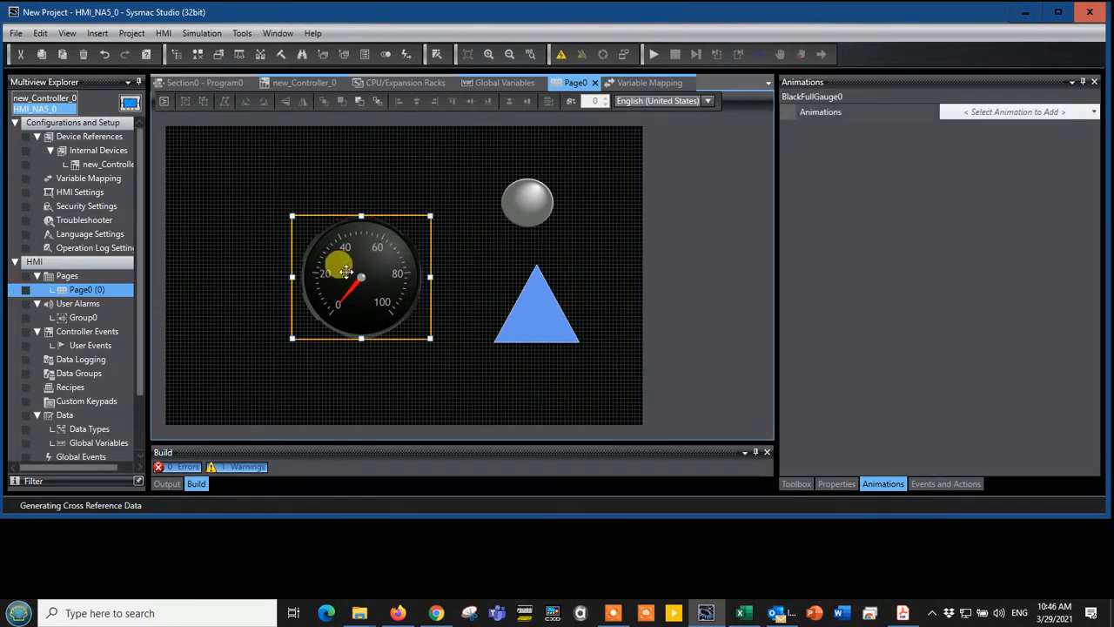
left_click(952, 112)
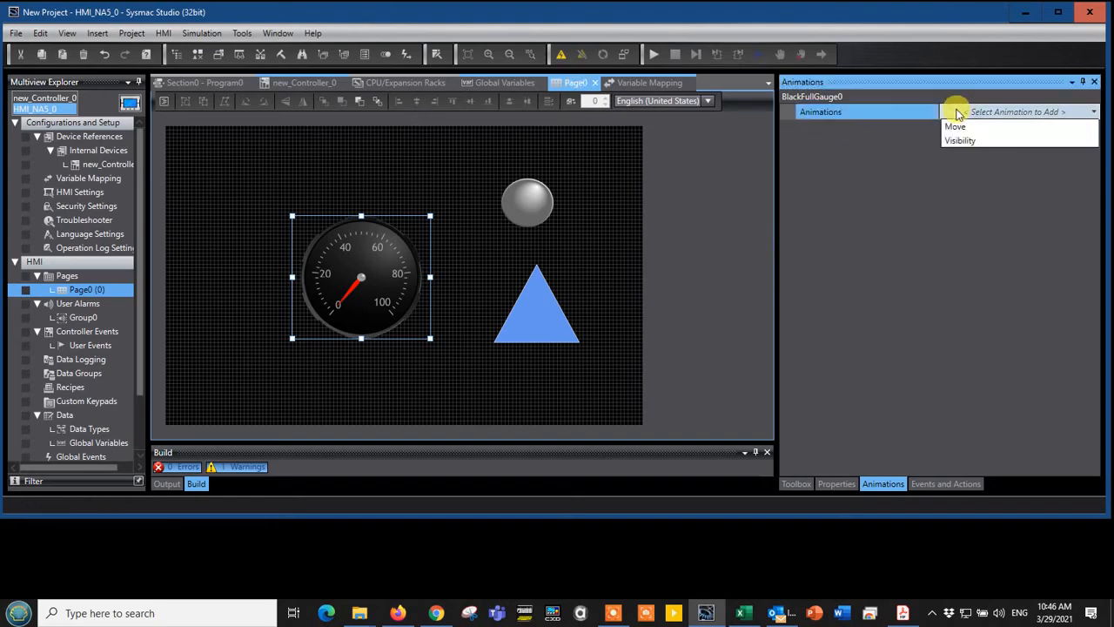
left_click(960, 129)
left_click(964, 143)
left_click(966, 152)
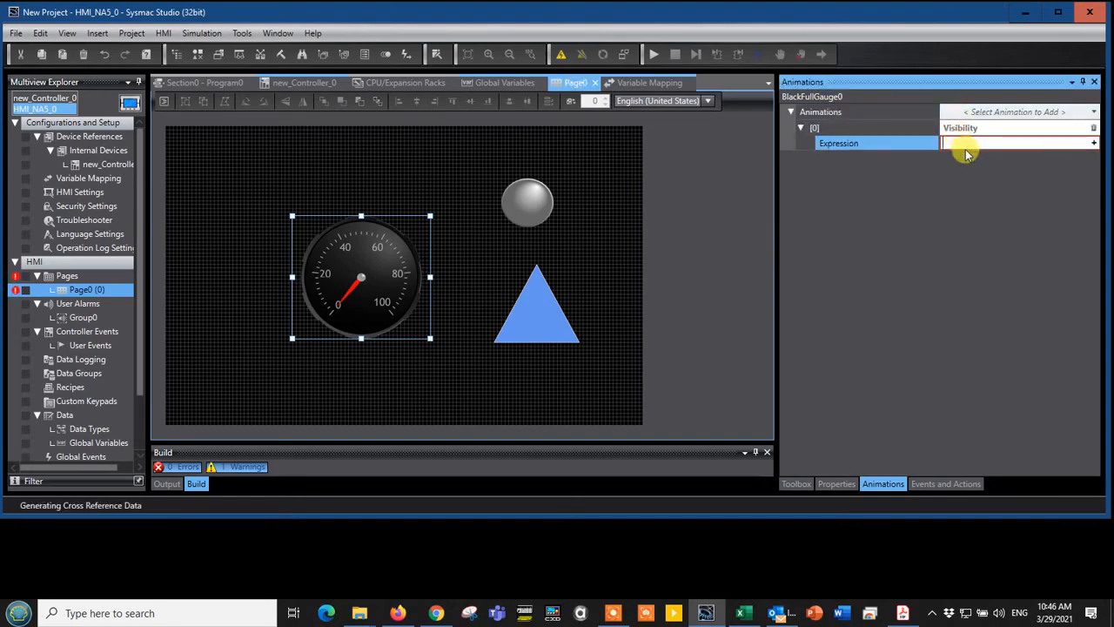
type("T")
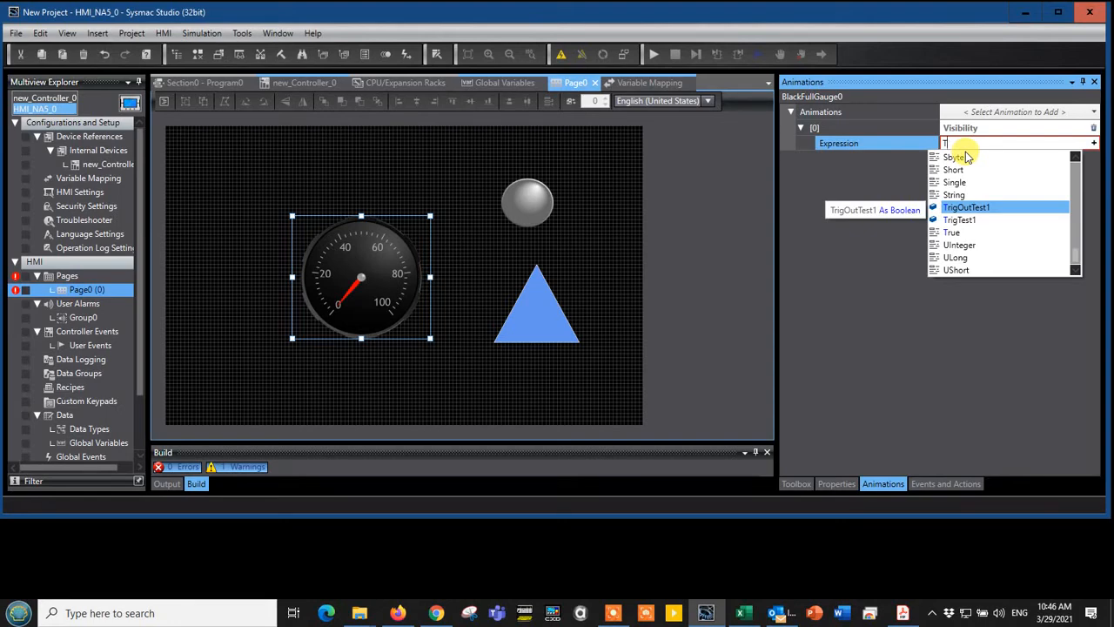
key("Return")
key("Return")
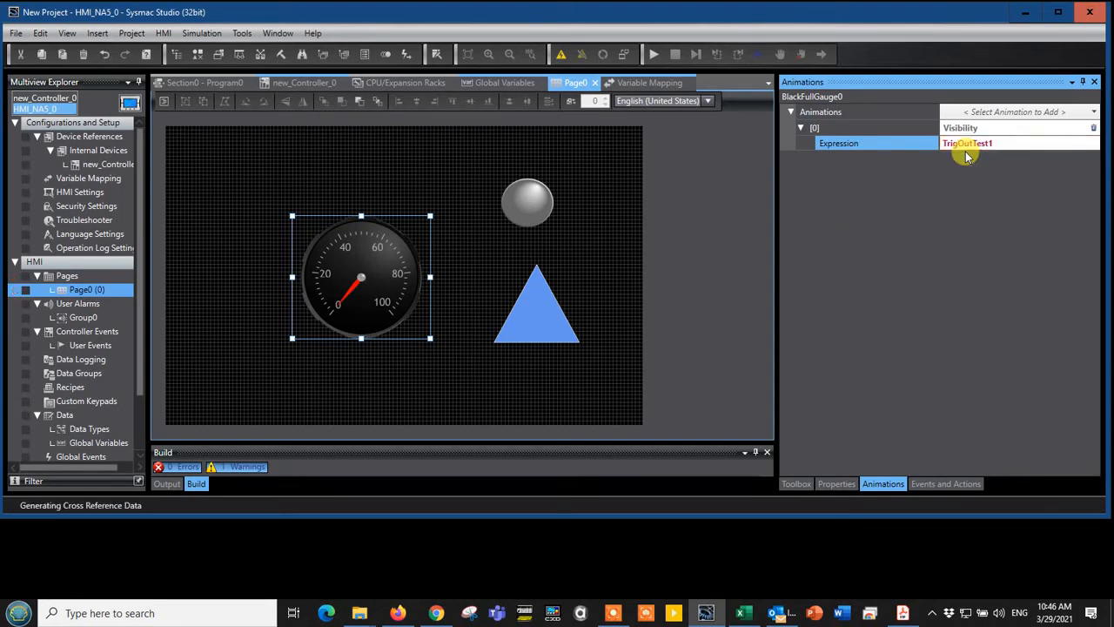
left_click(557, 235)
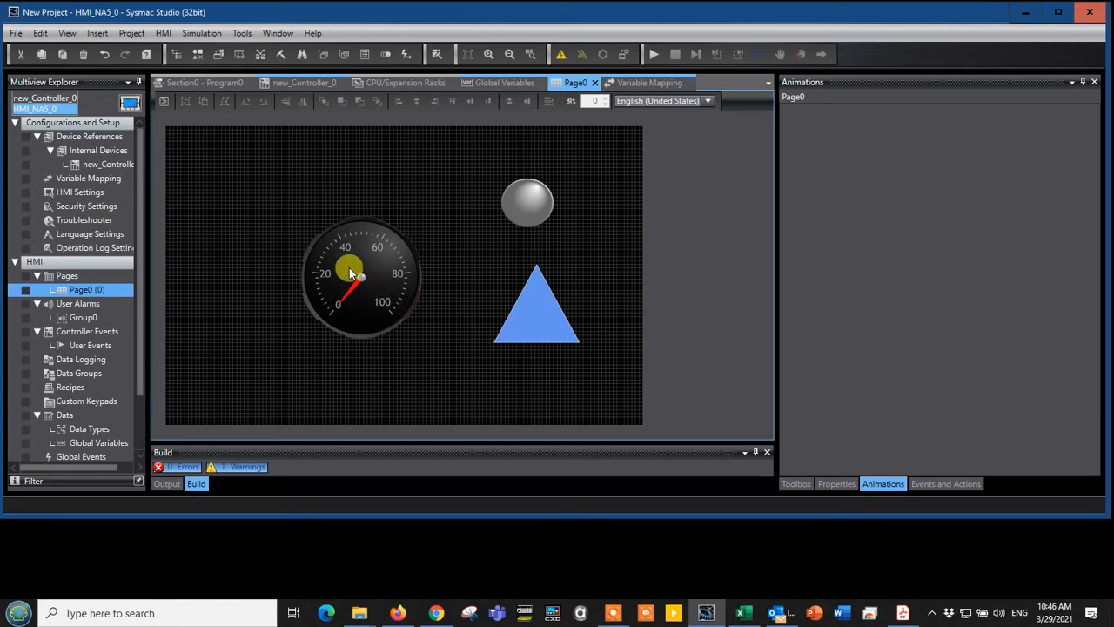
Run the HMI simulation together with the controller simulator and move the HMI simulator window lower on the screen
left_click(202, 35)
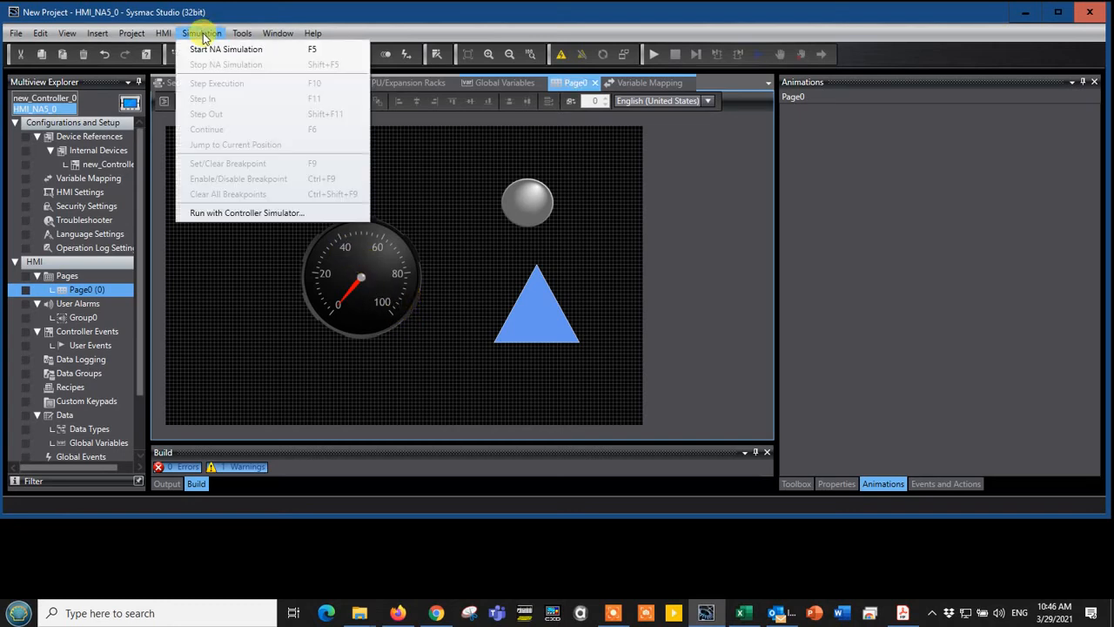
left_click(210, 213)
left_click(597, 294)
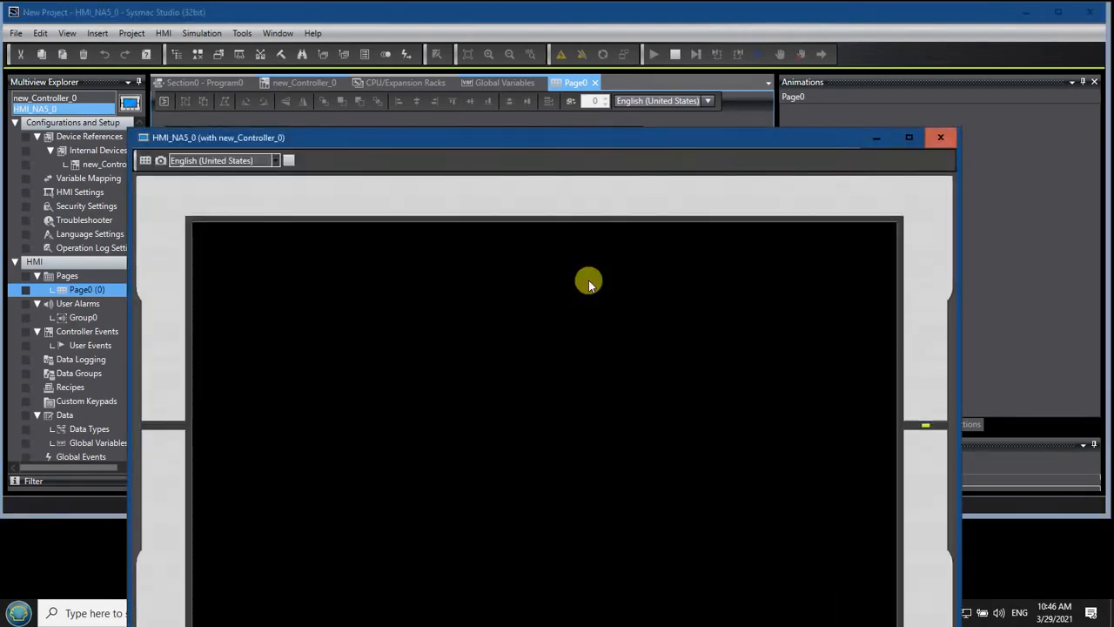
left_click_drag(561, 138, 551, 227)
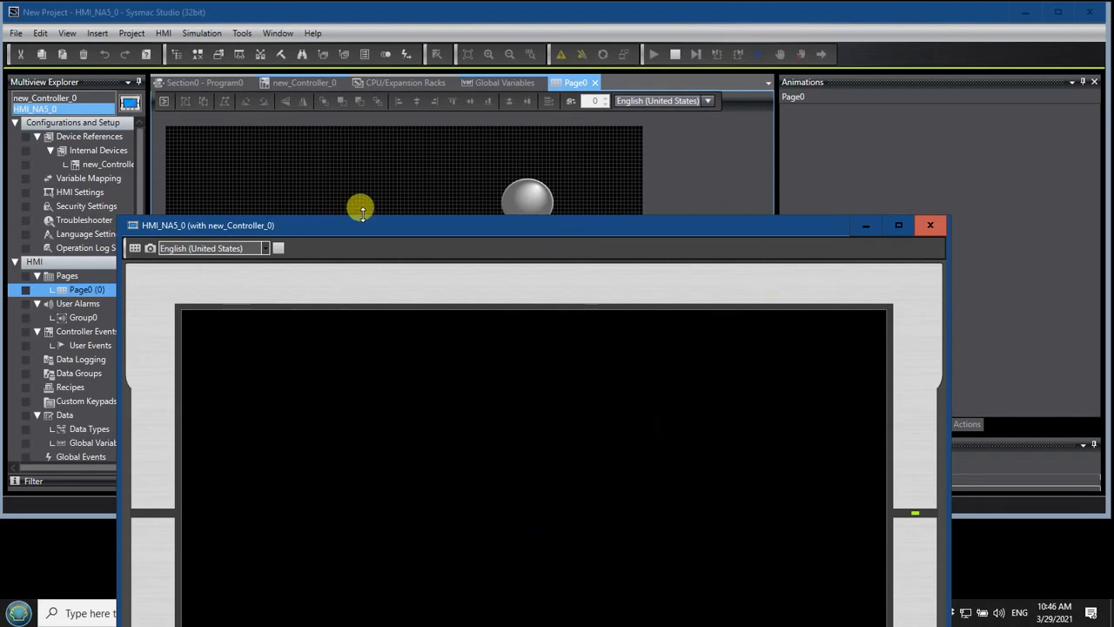
Open Section0 of Program0 in new_Controller_0 and shorten the main window so the ladder and the HMI simulator both show
left_click(84, 102)
left_click(82, 98)
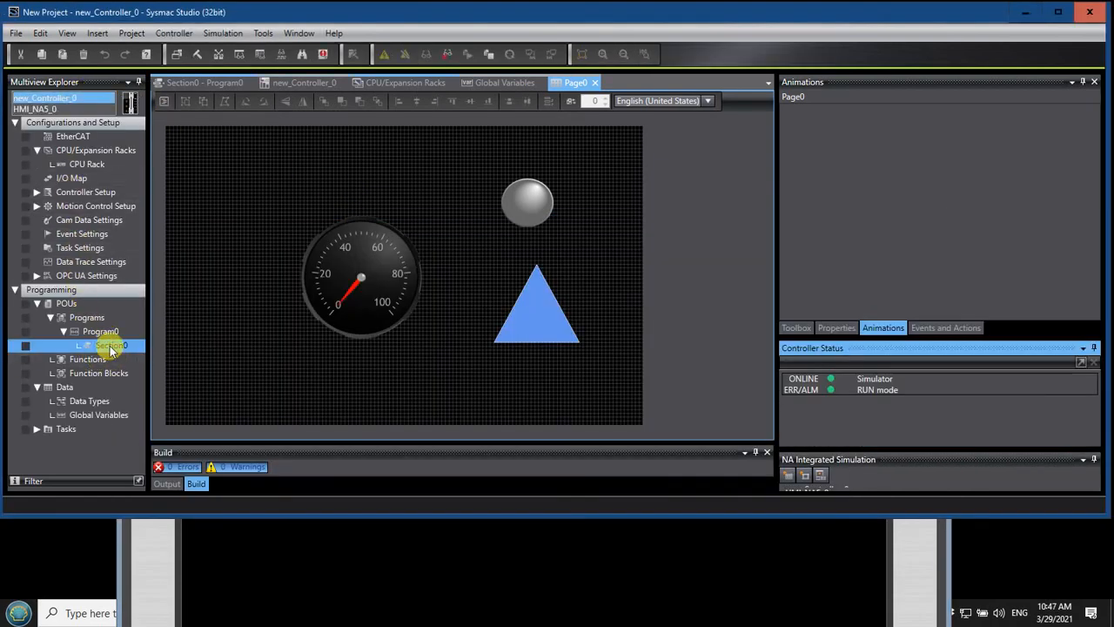
left_click(109, 347)
double_click(111, 347)
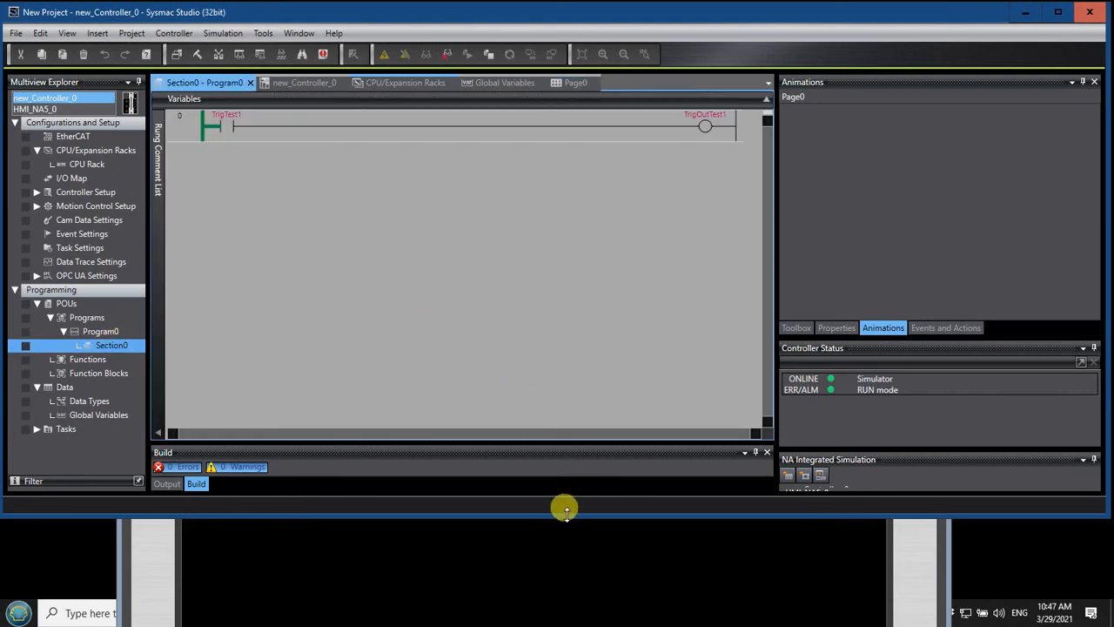
left_click_drag(566, 511, 545, 298)
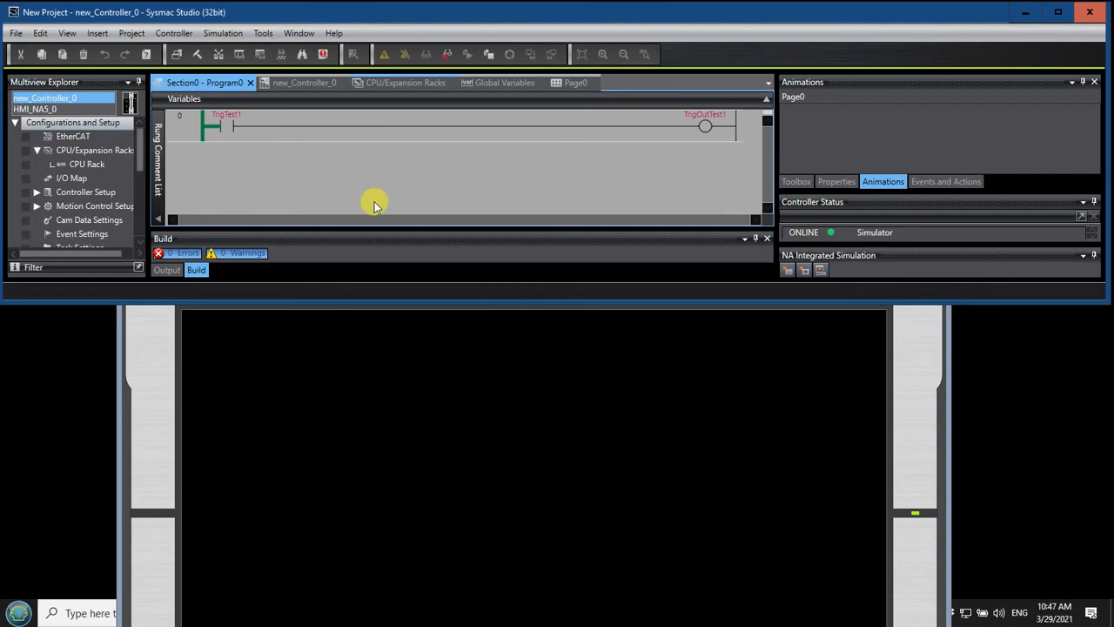
Switch the TrigTest1 contact between True and False several times to test the objects' visibility, leave it False, and bring the HMI simulator forward
double_click(225, 129)
left_click(219, 165)
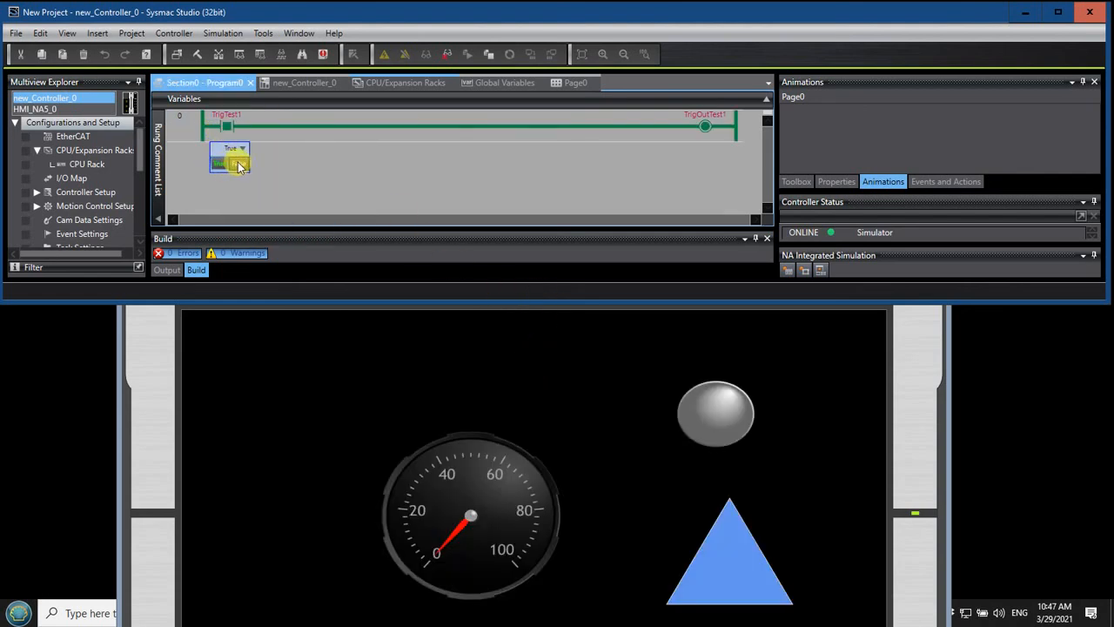
left_click(240, 165)
left_click(221, 165)
left_click(241, 166)
left_click(221, 165)
left_click(237, 167)
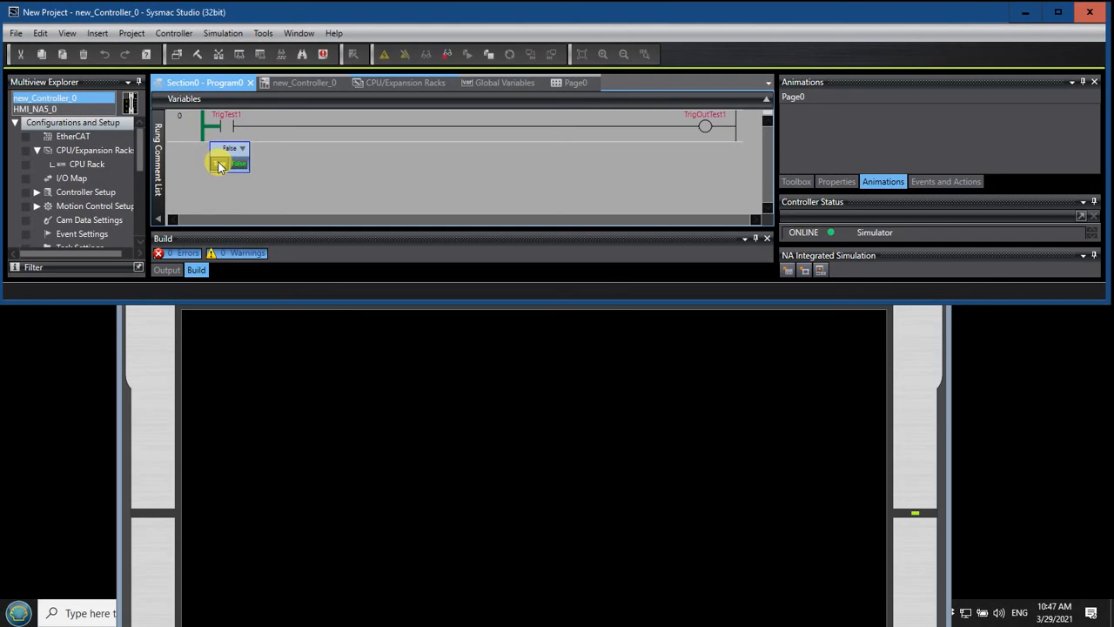
left_click(219, 165)
left_click(240, 165)
left_click(221, 165)
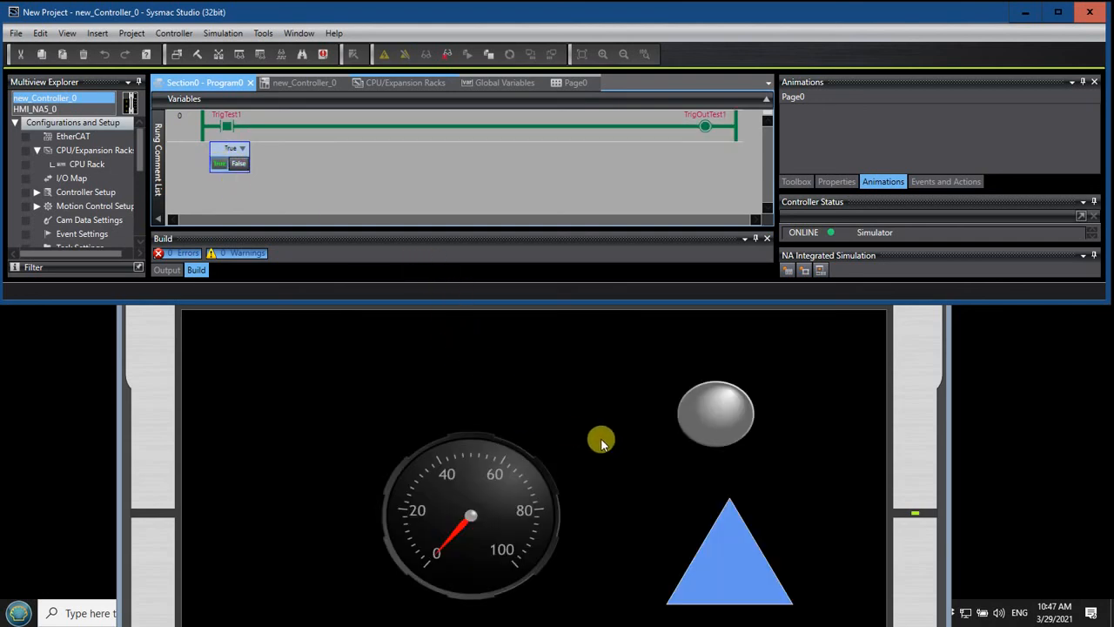
left_click(238, 165)
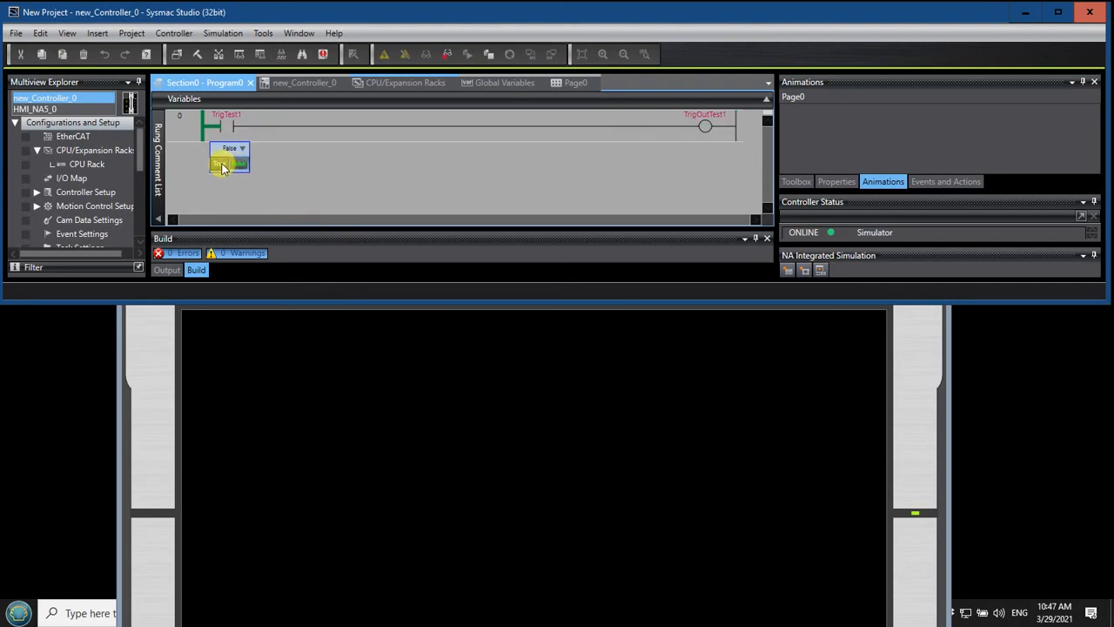
left_click(222, 166)
left_click(239, 167)
left_click(221, 166)
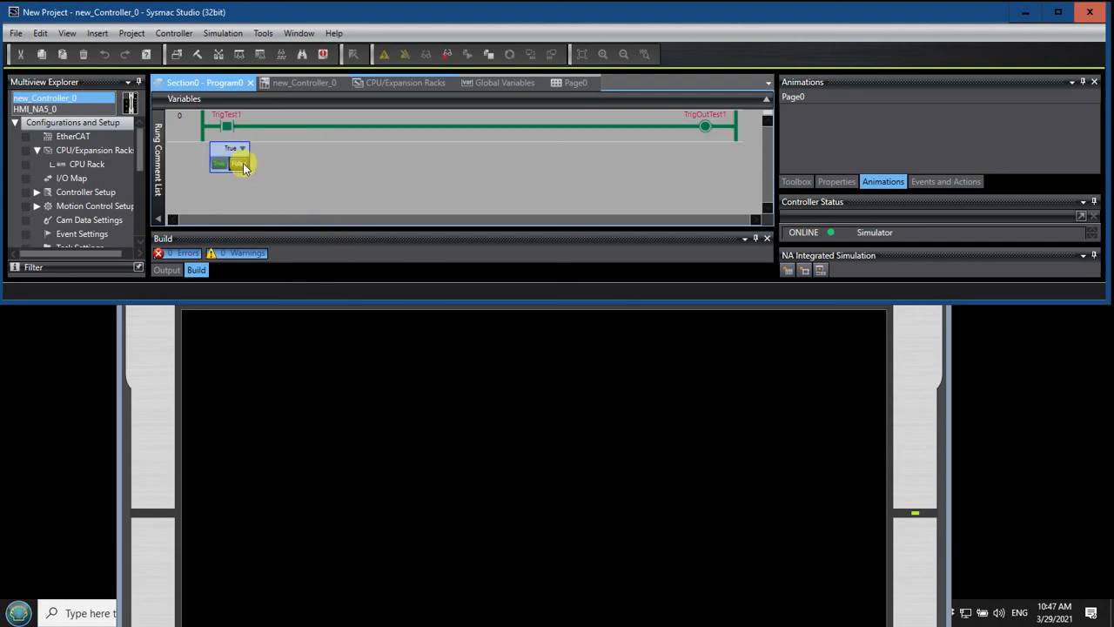
left_click(238, 165)
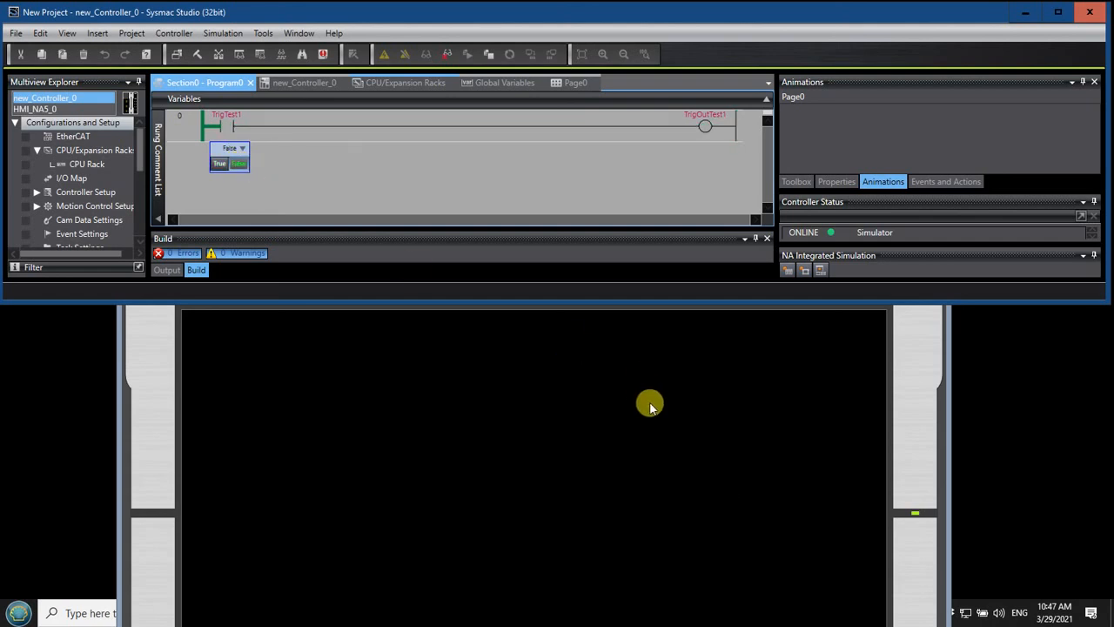
left_click(827, 428)
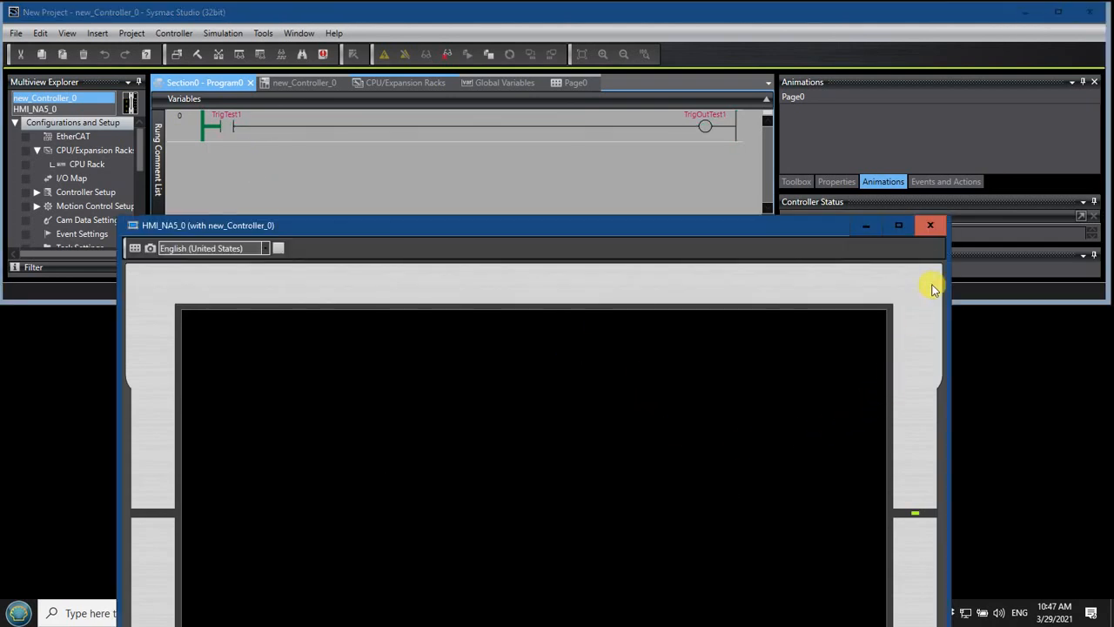